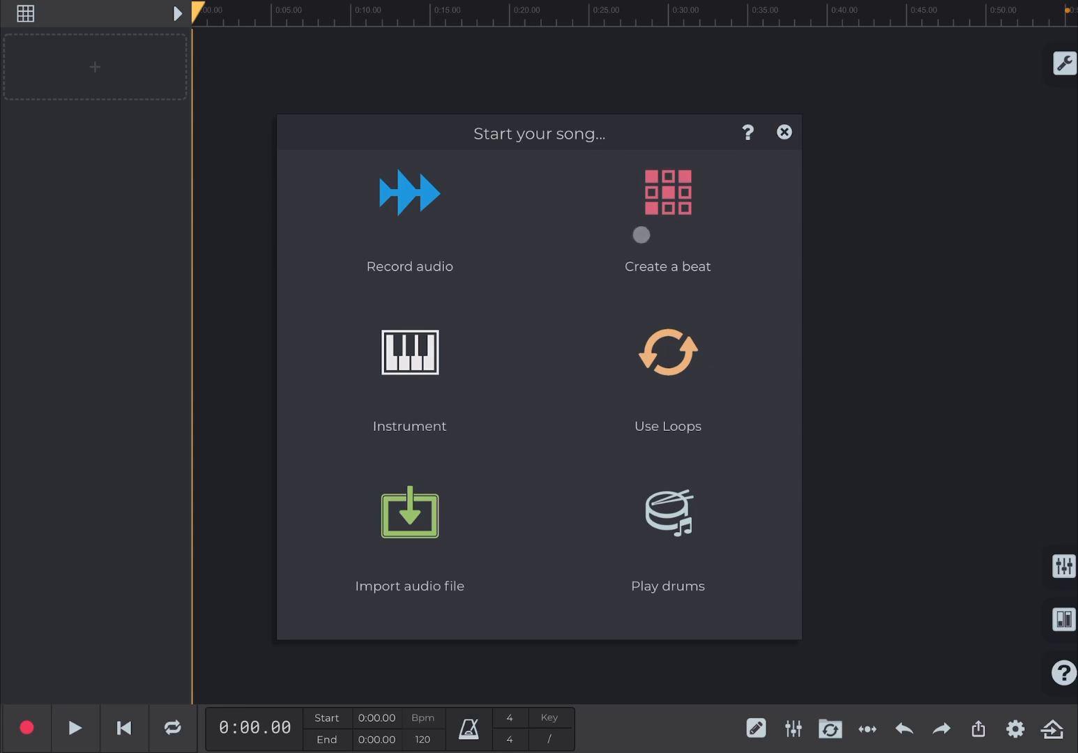
Step: Create a beat with kick on steps 1 and 9 and snare on steps 5 and 13
click(662, 201)
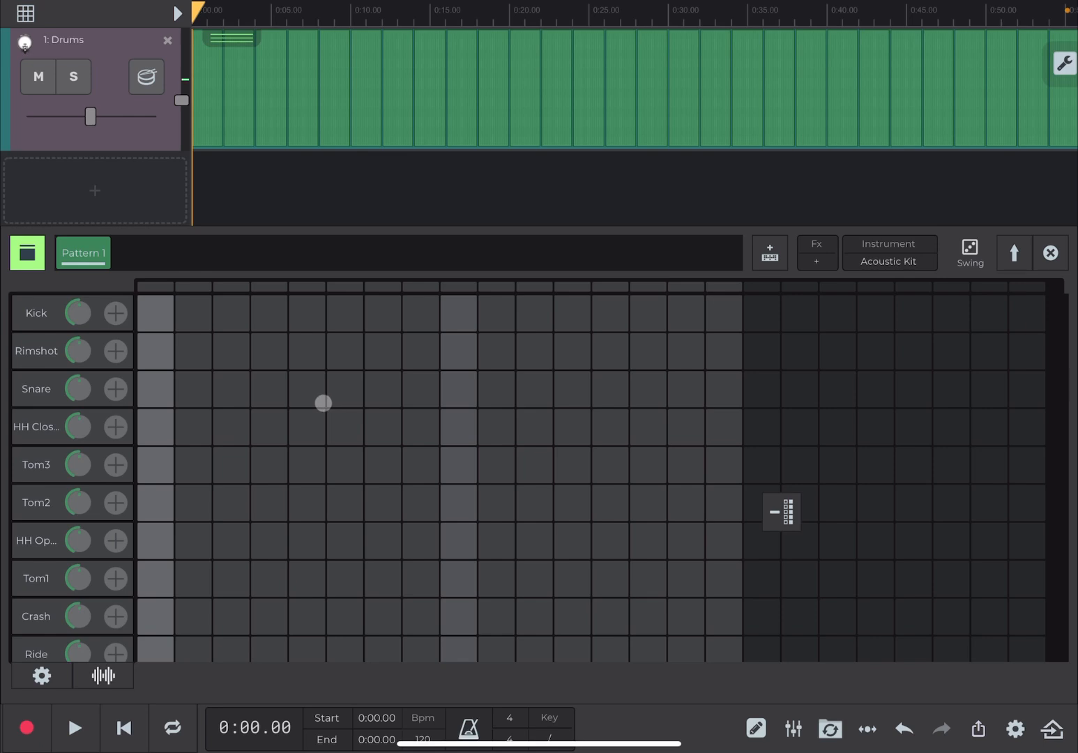
click(157, 330)
click(459, 314)
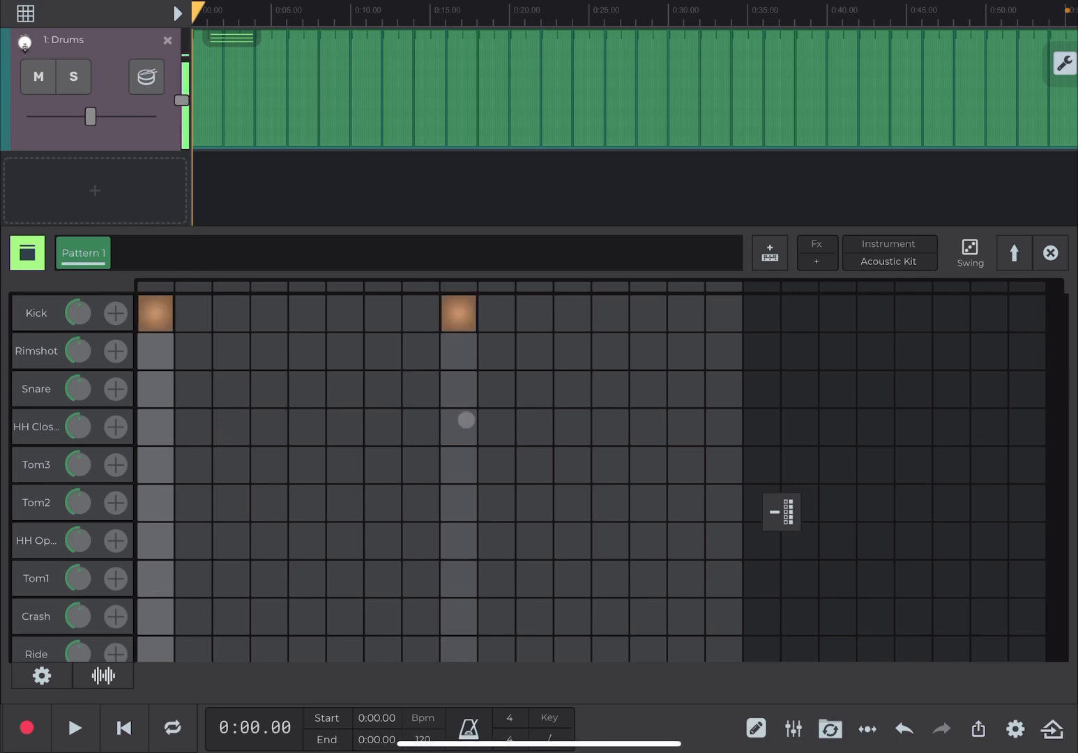
click(307, 389)
click(612, 400)
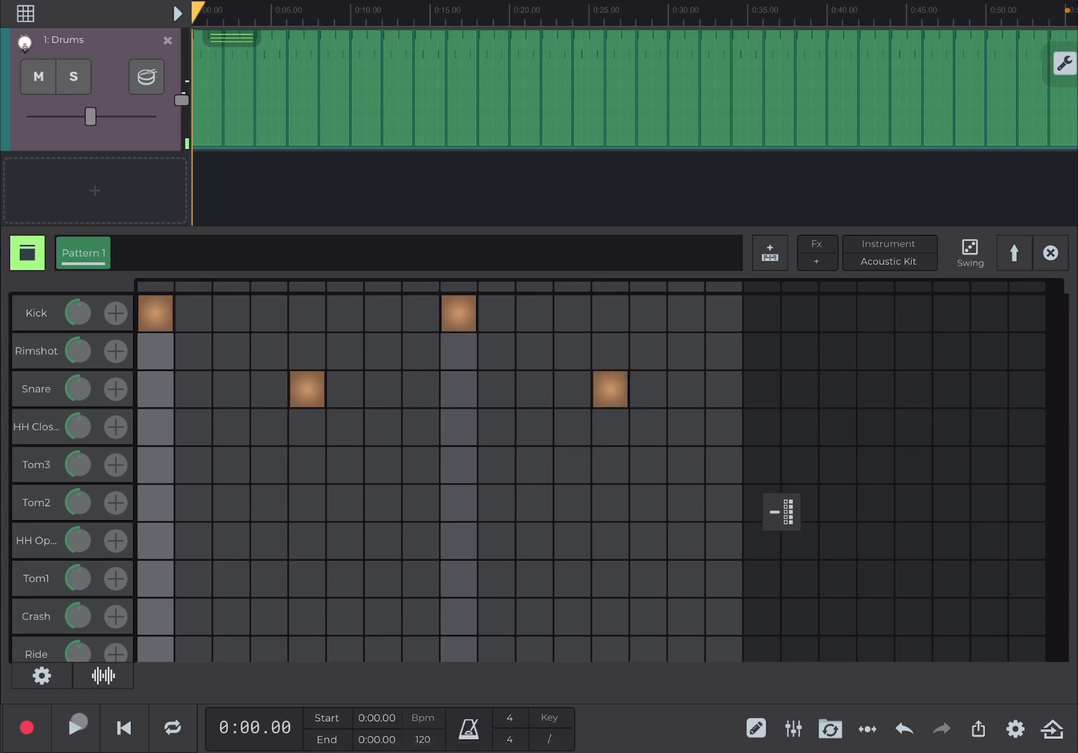
Step: Play the beat back once and stop
click(78, 722)
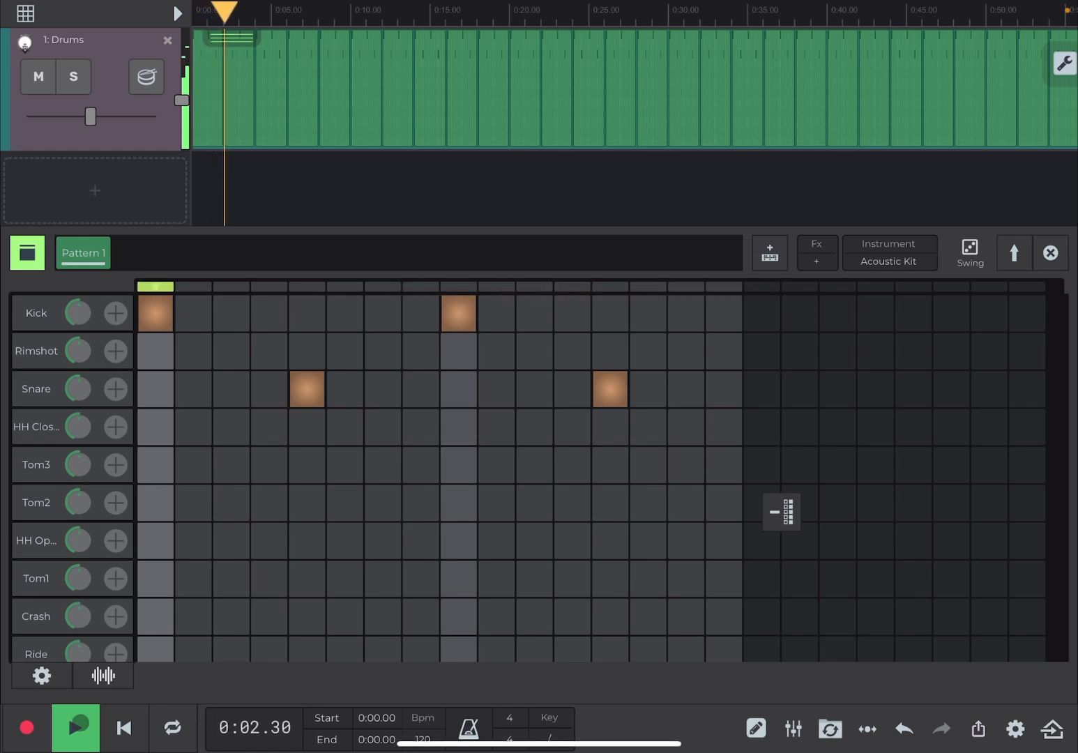
click(78, 724)
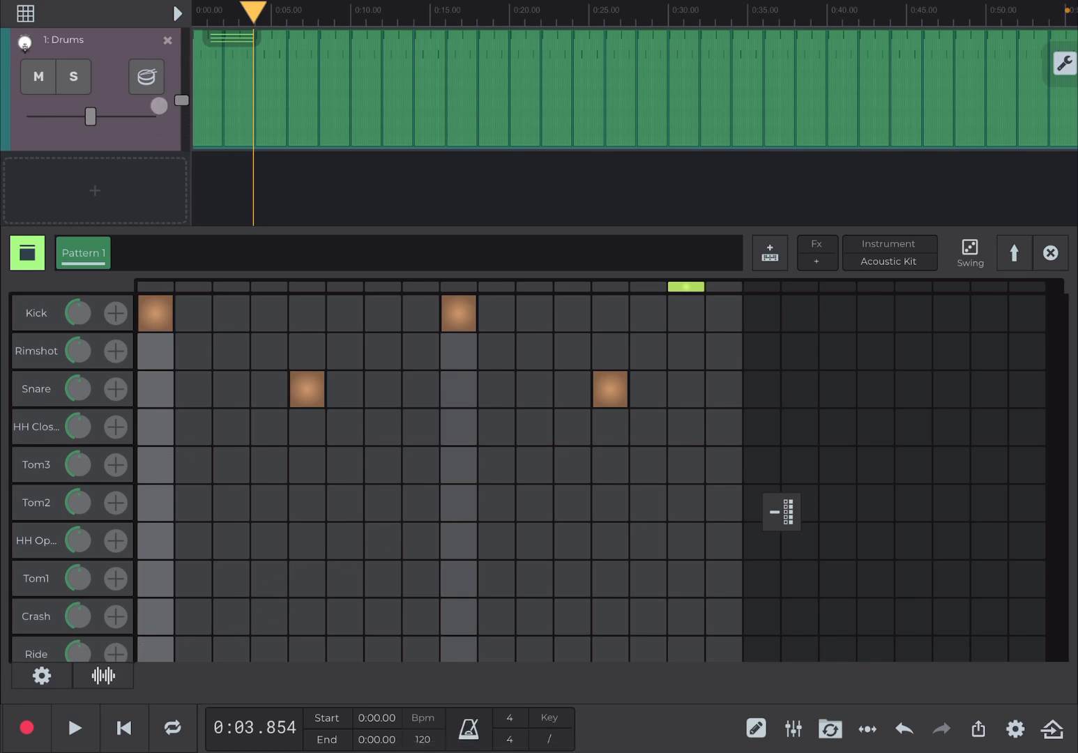
Step: Close the pattern editor, open the Drums instrument and cancel out of adding an effect
click(1046, 253)
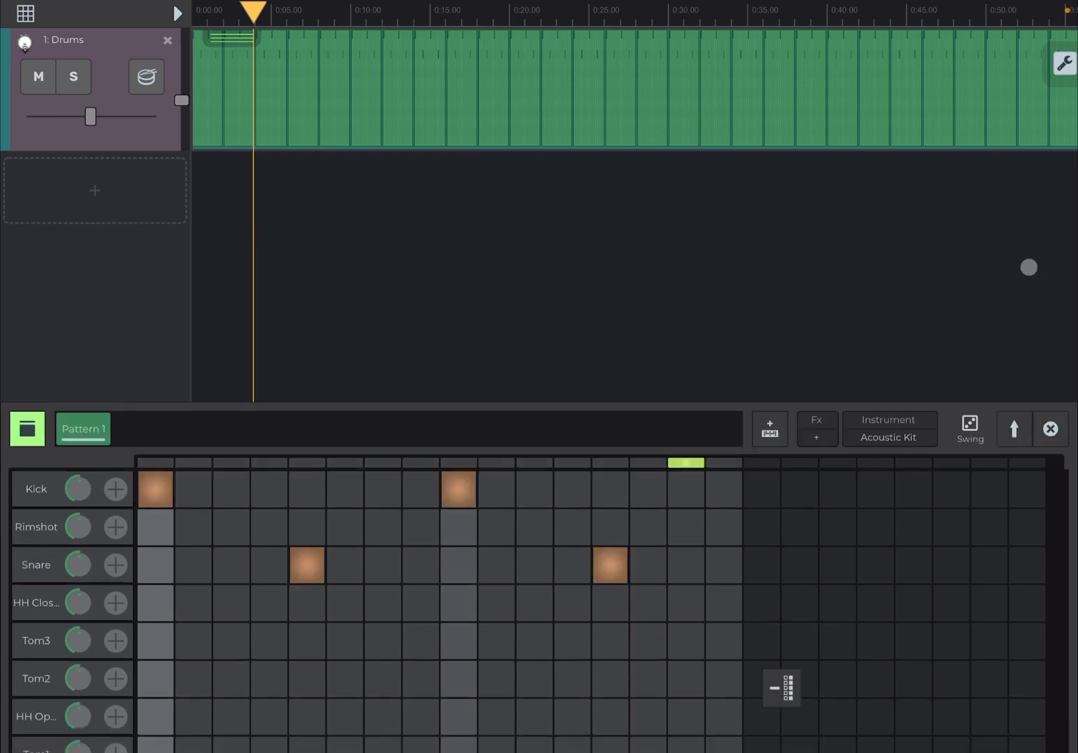
click(147, 80)
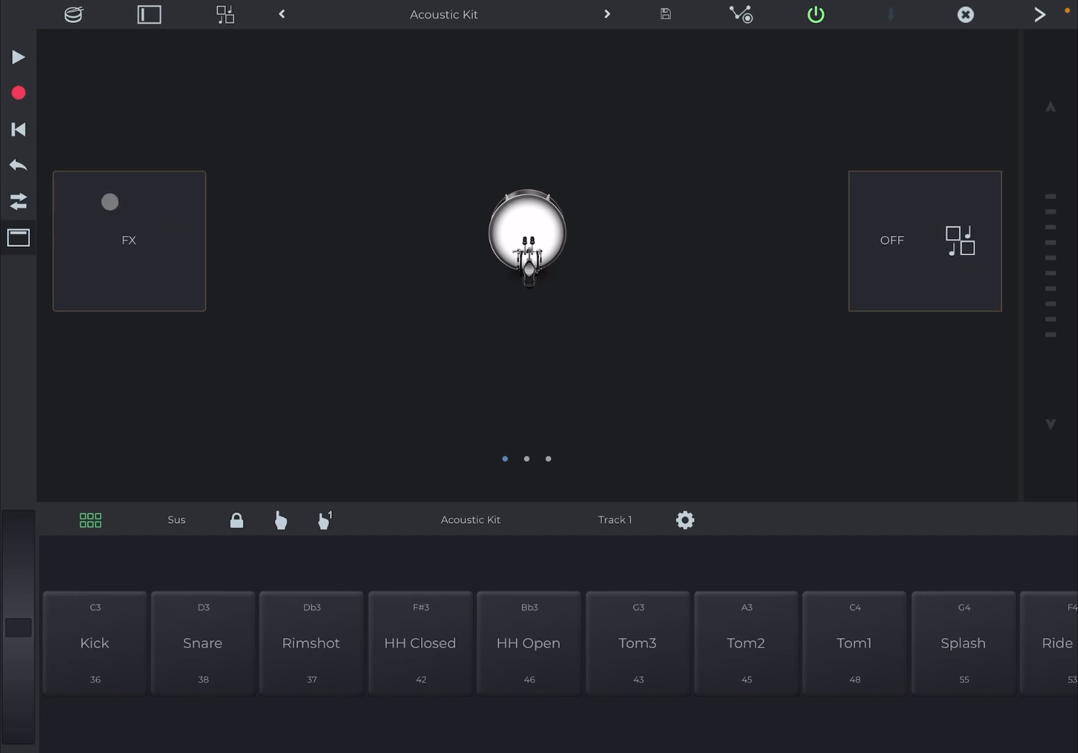
click(114, 246)
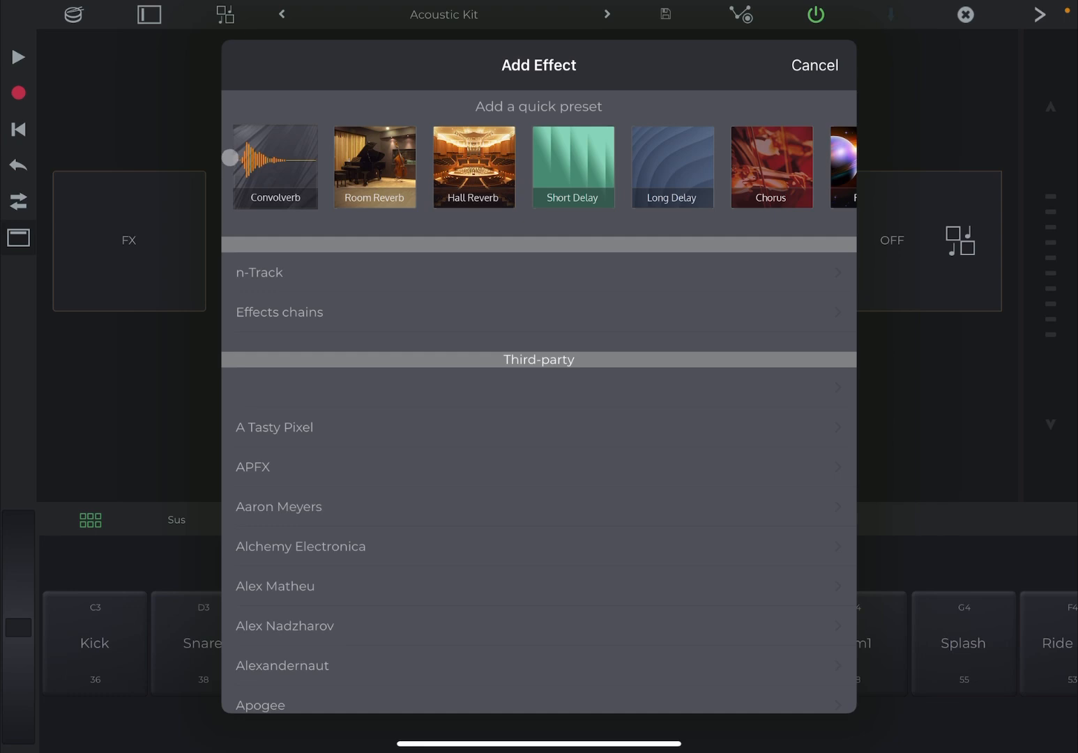
click(129, 104)
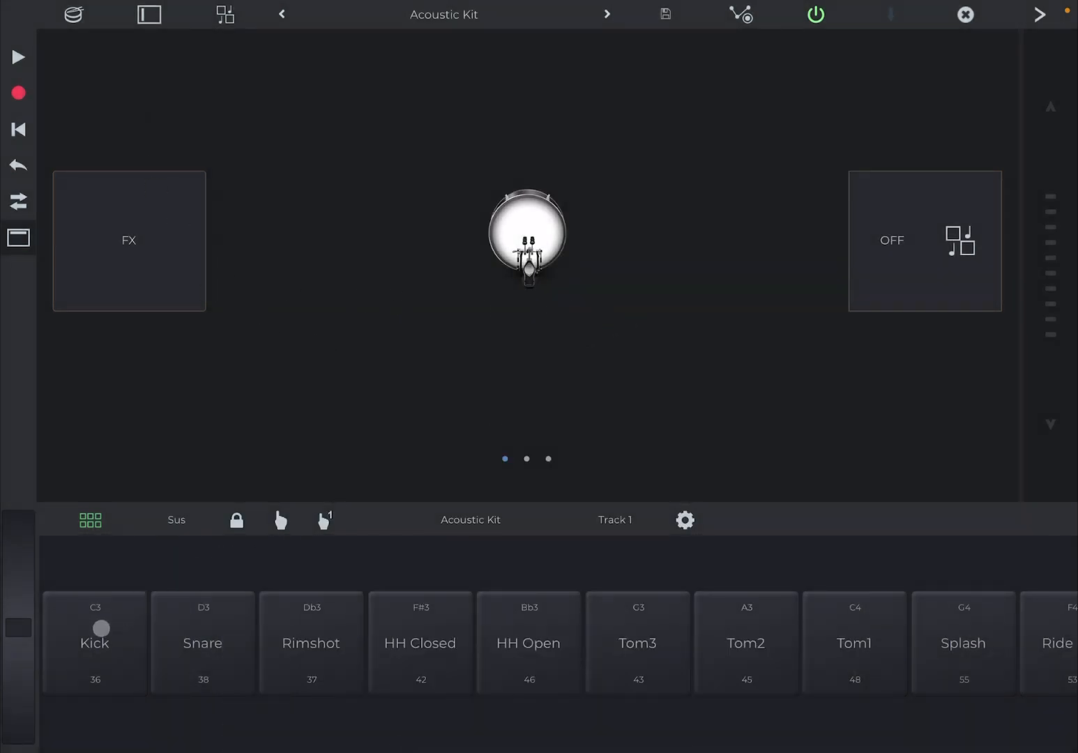
Step: Audition the Kick, Snare, Rimshot, HH Closed and HH Open pads, then edit the HH Open sample
click(110, 639)
click(215, 639)
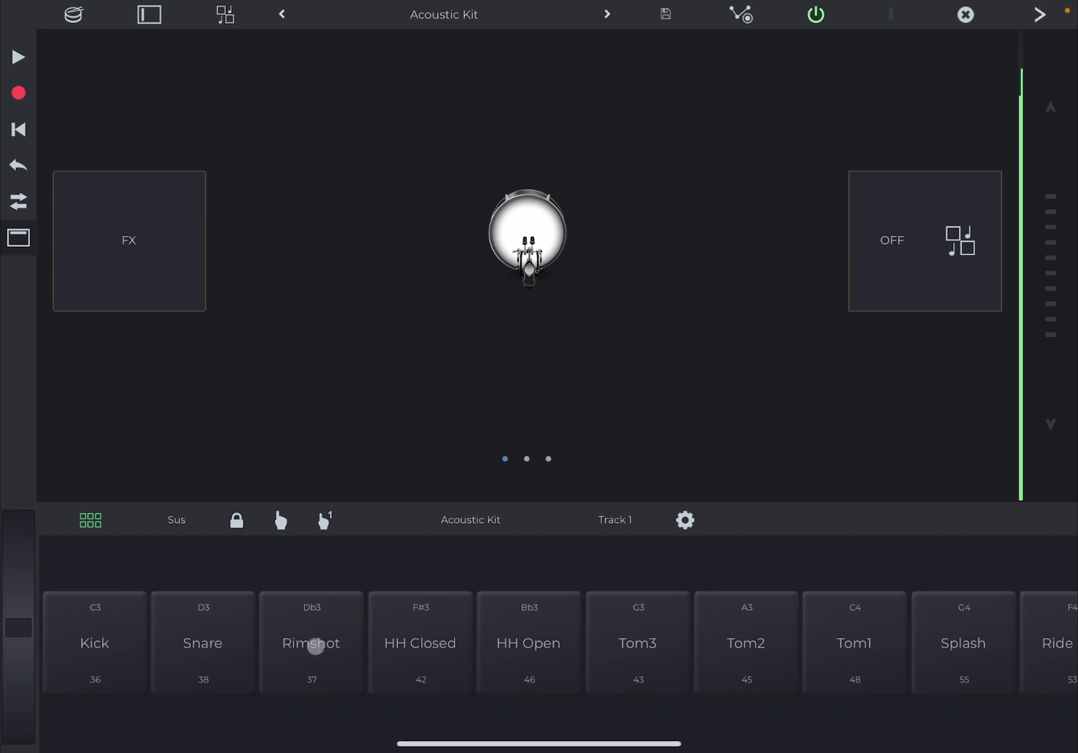
click(315, 647)
click(432, 643)
click(551, 642)
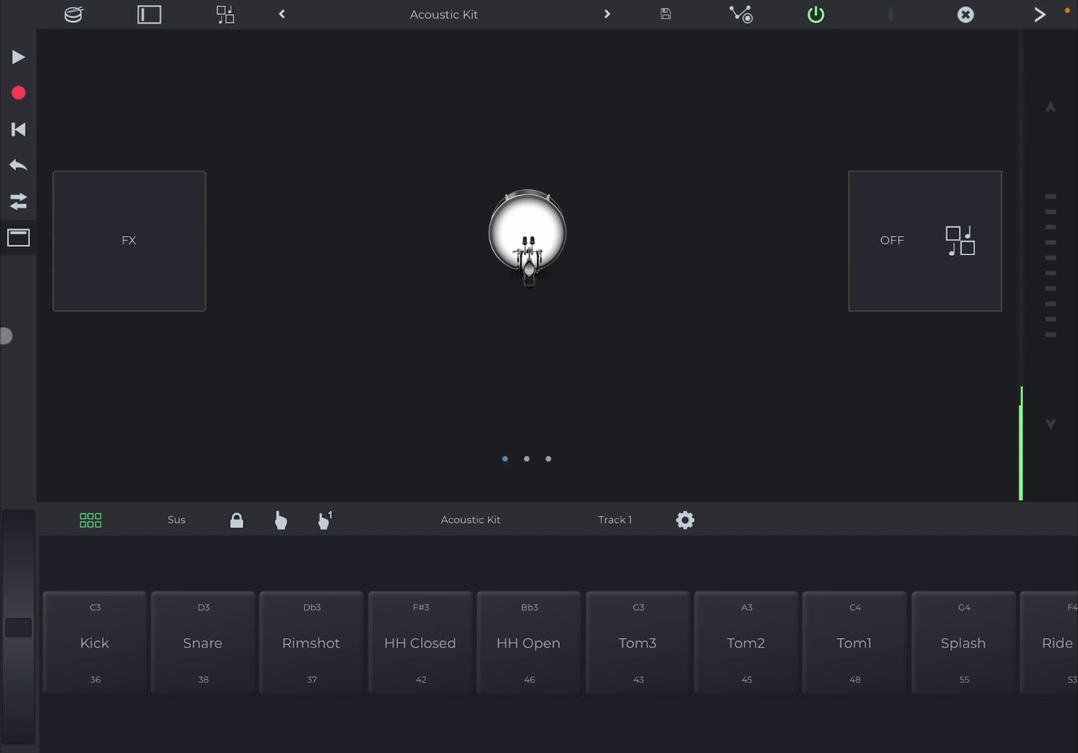
click(174, 352)
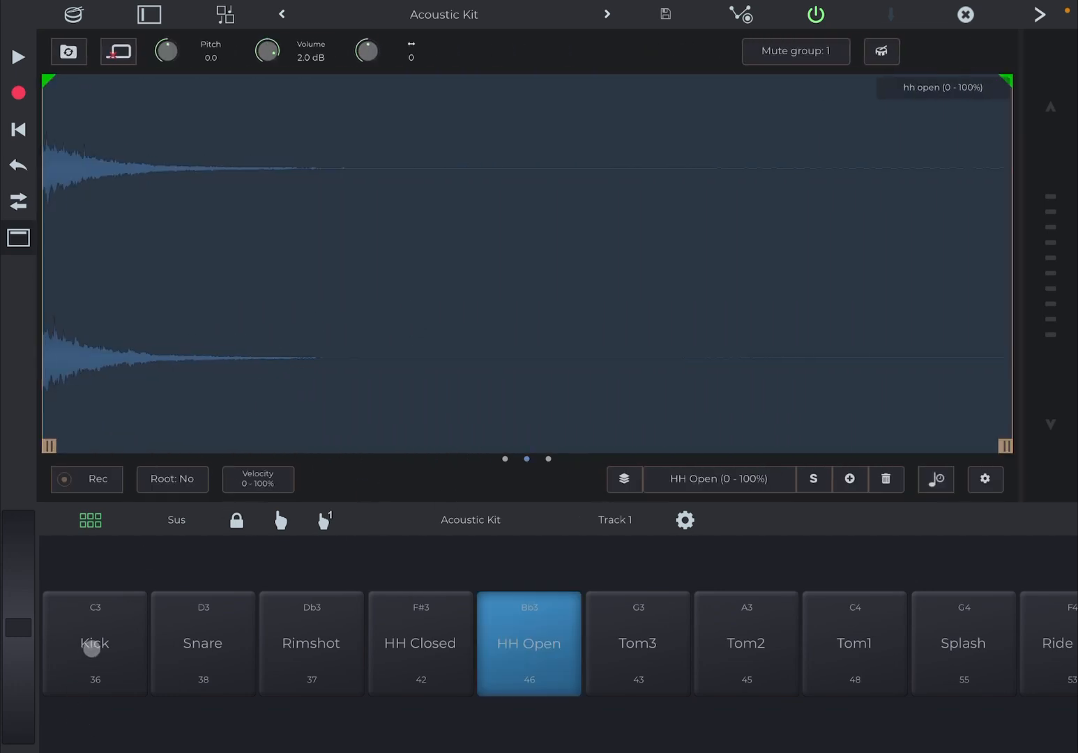
Step: Select the Kick sound and swipe to its Tremolo, ADSR and Vibrato page
click(90, 646)
click(183, 646)
click(320, 665)
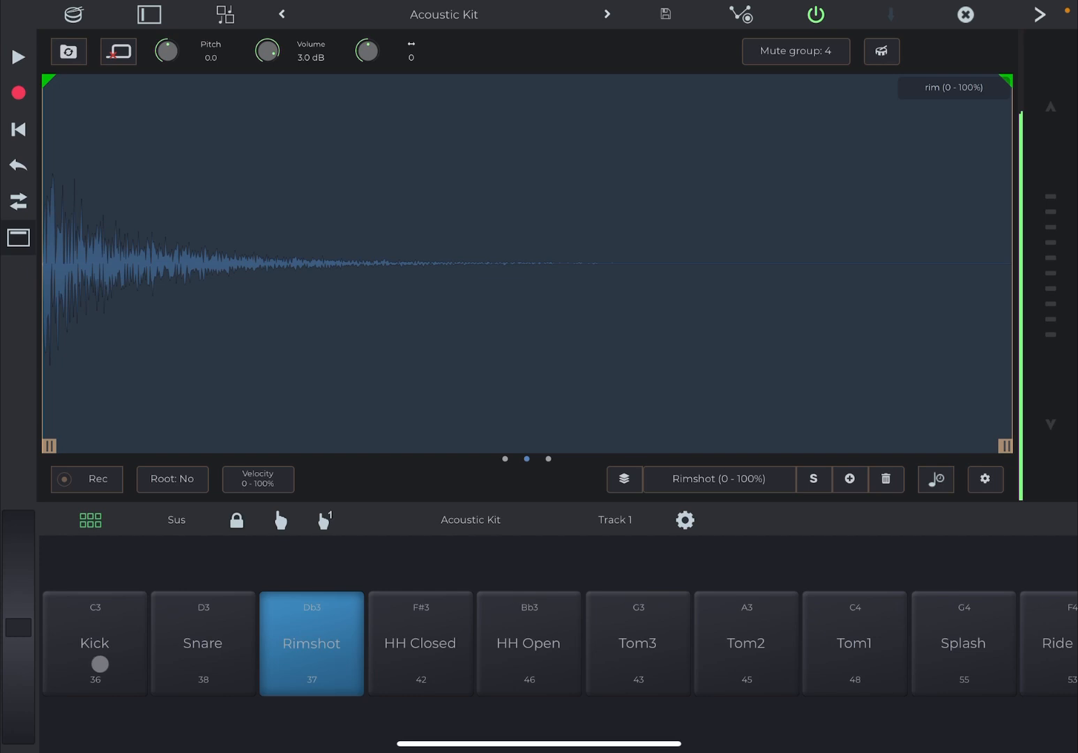
click(99, 662)
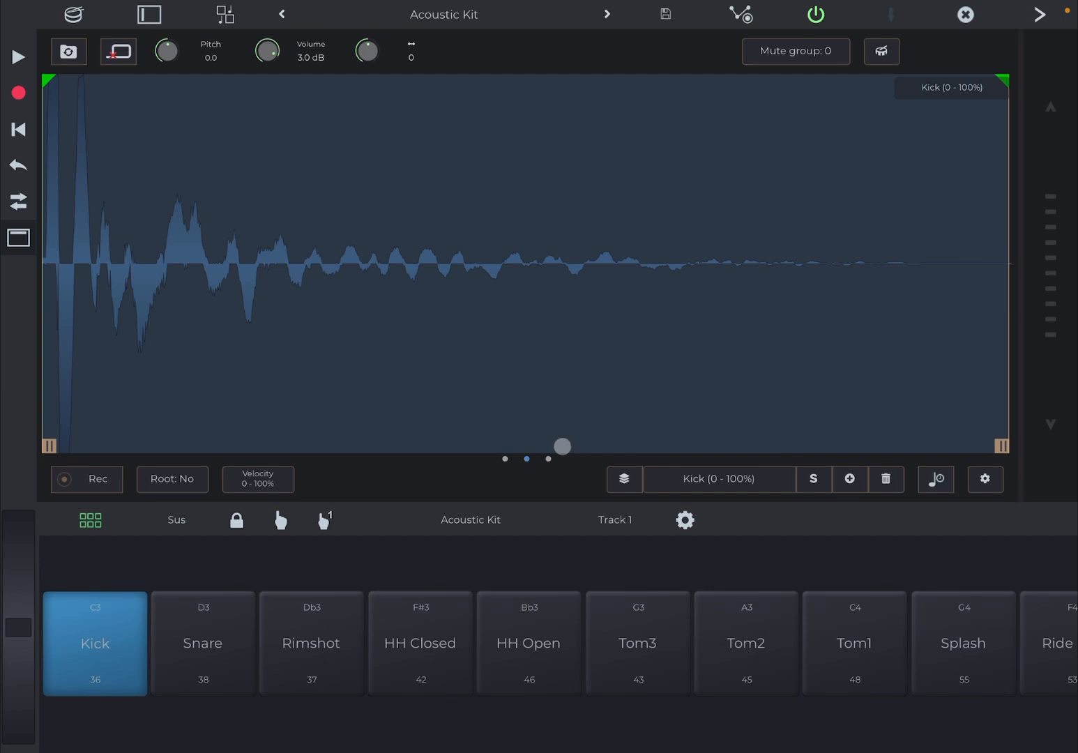
drag(553, 446, 354, 443)
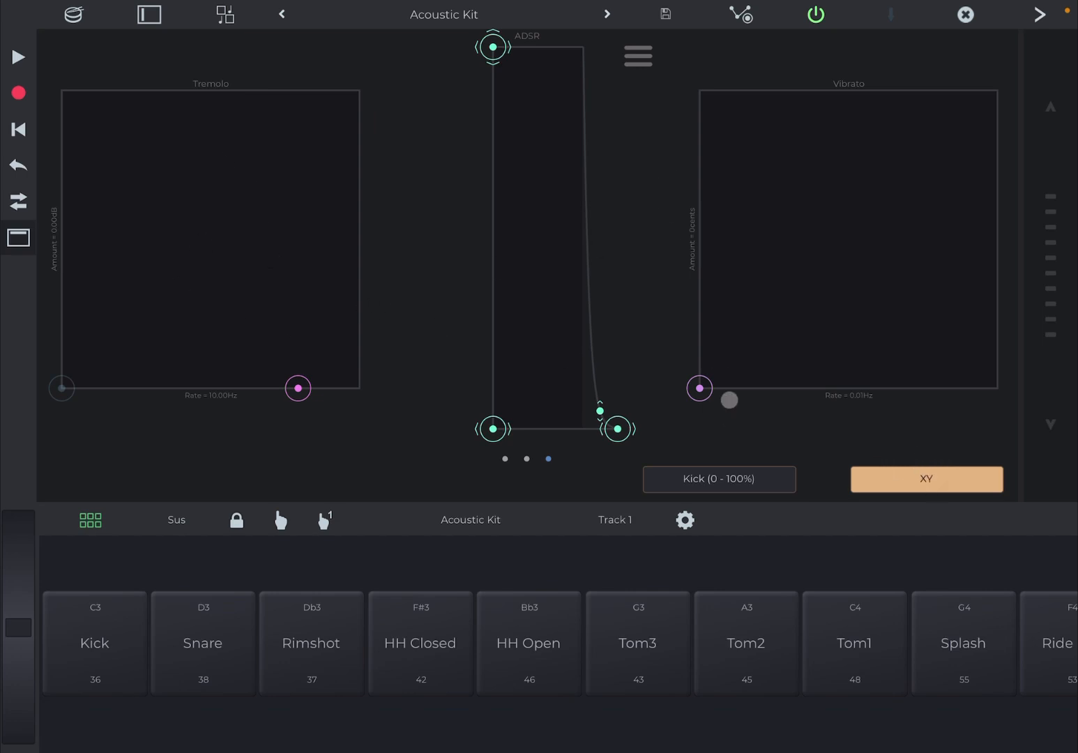
Step: Switch the panel to Settings, turn the Reverb knob down to -Inf and play to check
click(931, 490)
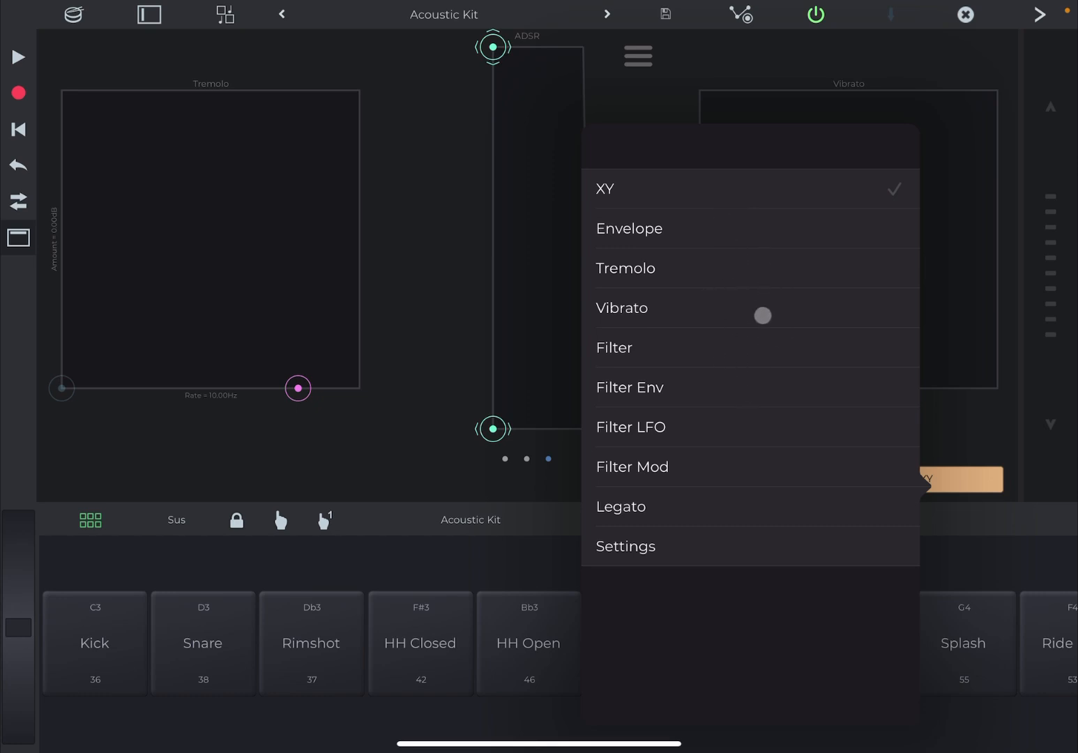
click(706, 552)
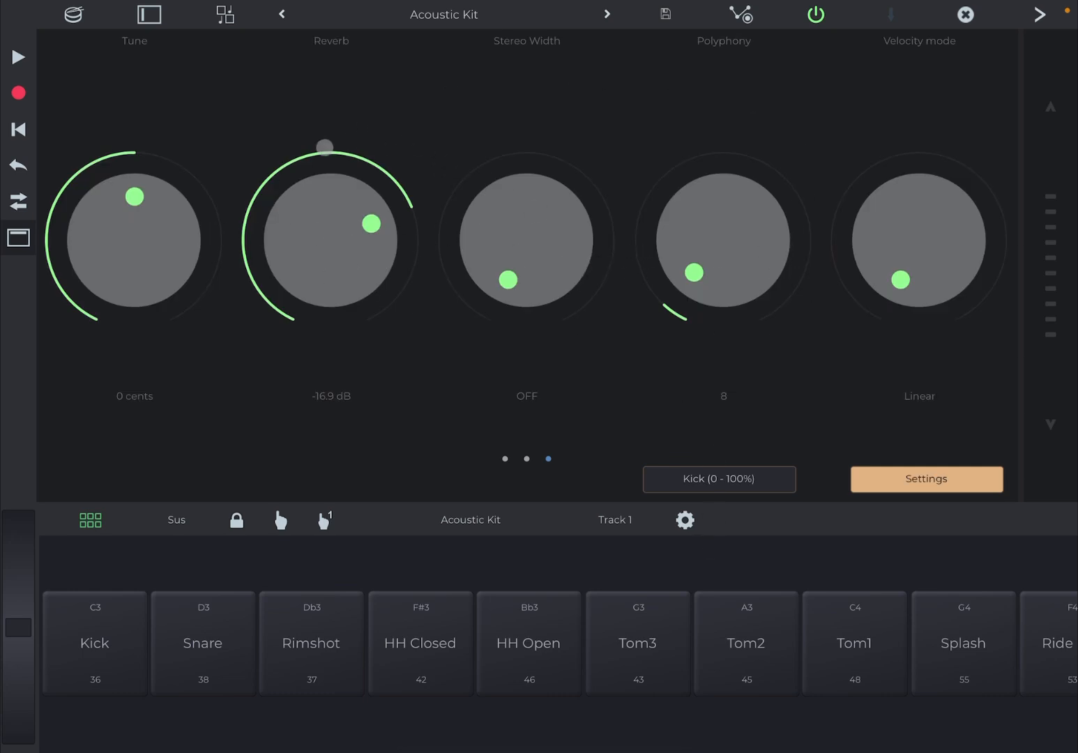
drag(290, 183, 310, 328)
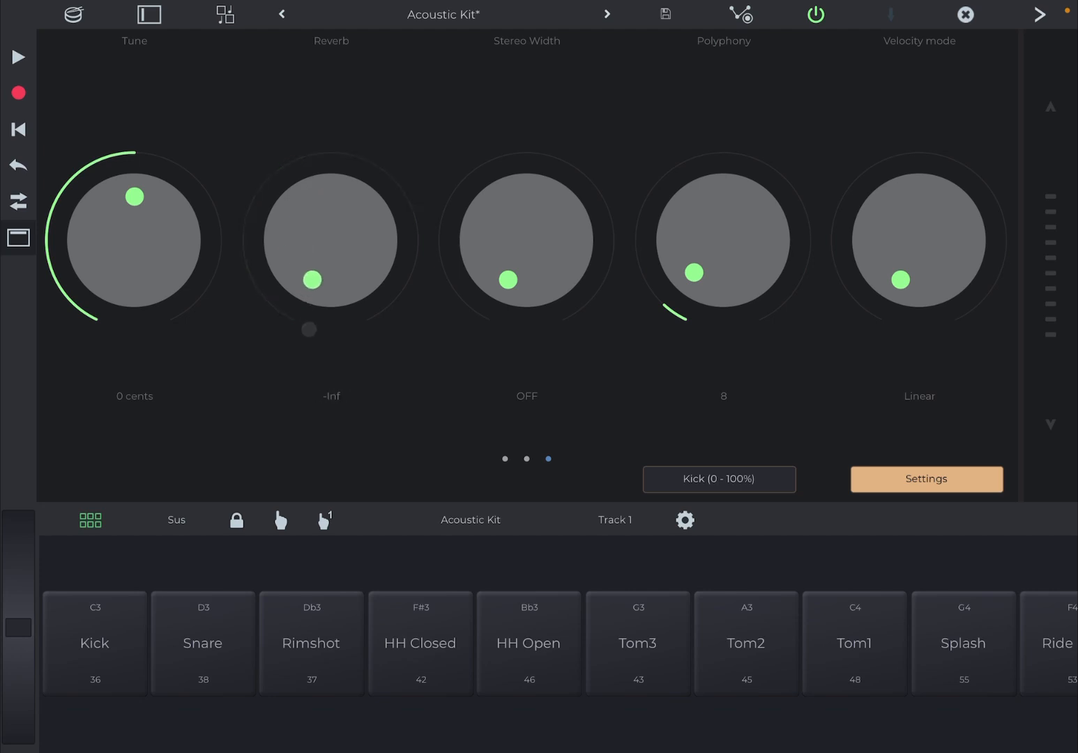
click(21, 59)
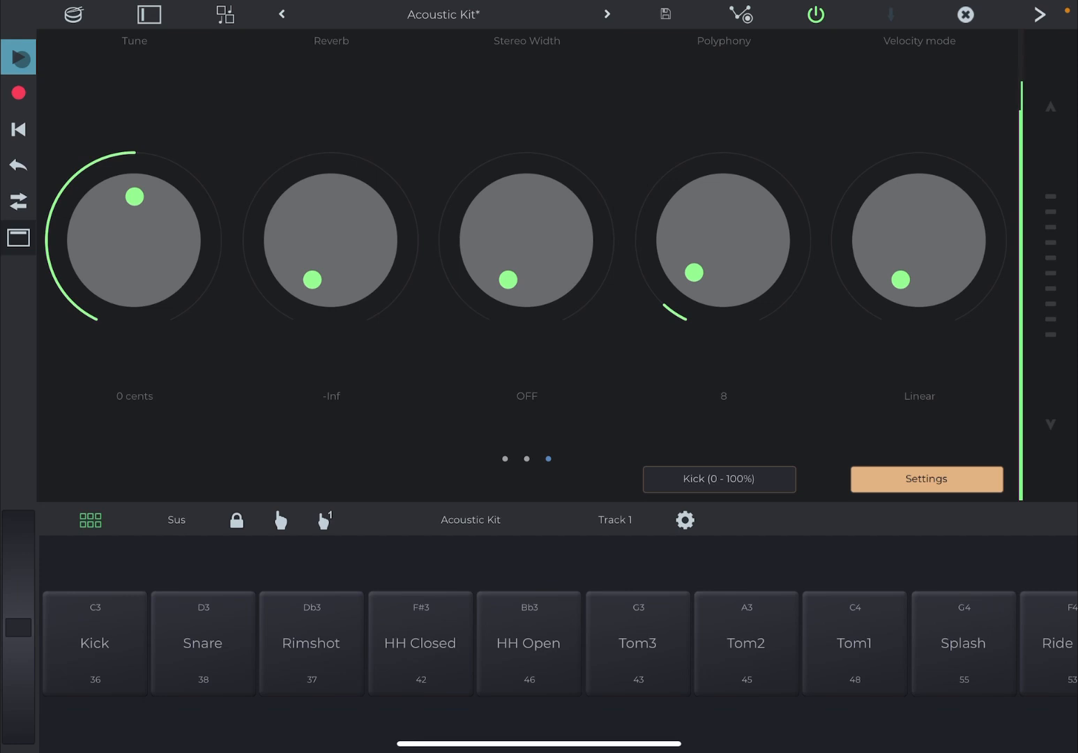
click(19, 58)
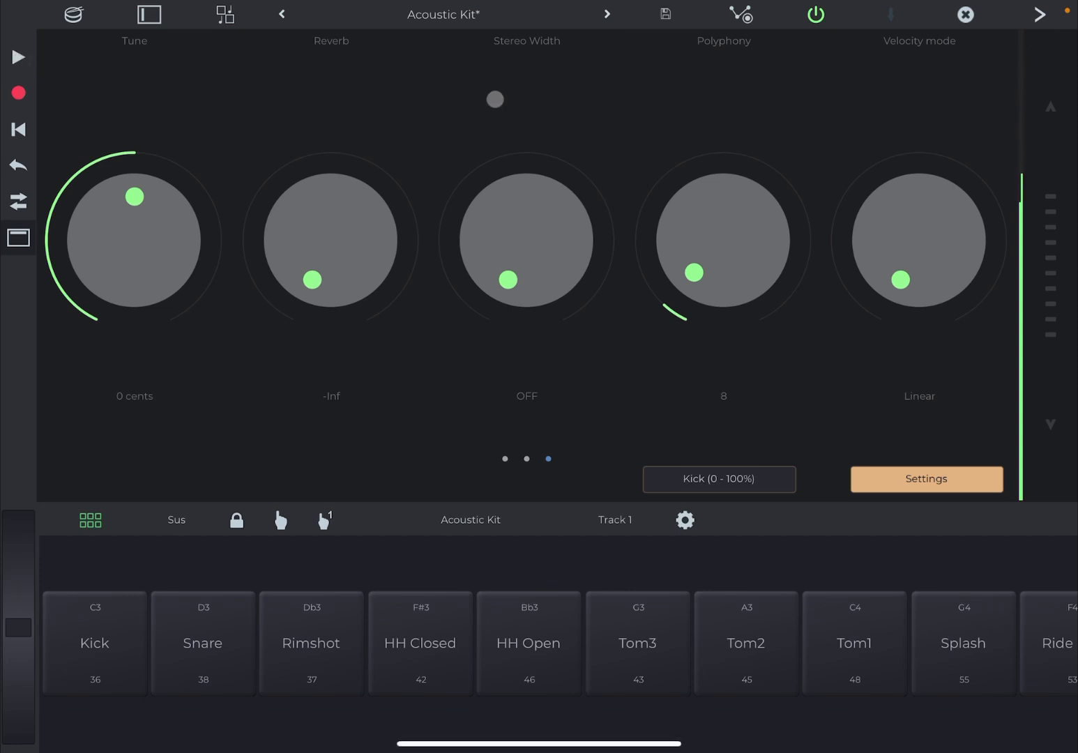
Step: Return to the tracks, reopen the beat pattern and edit the Tom3 sample
click(965, 14)
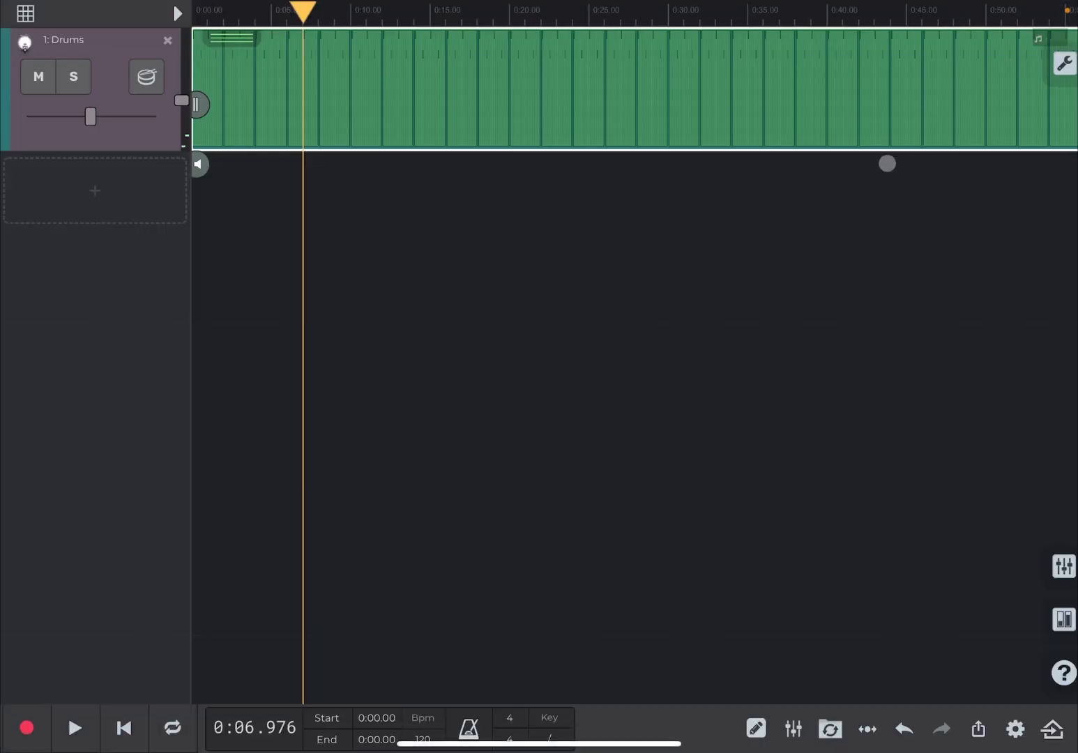
click(331, 113)
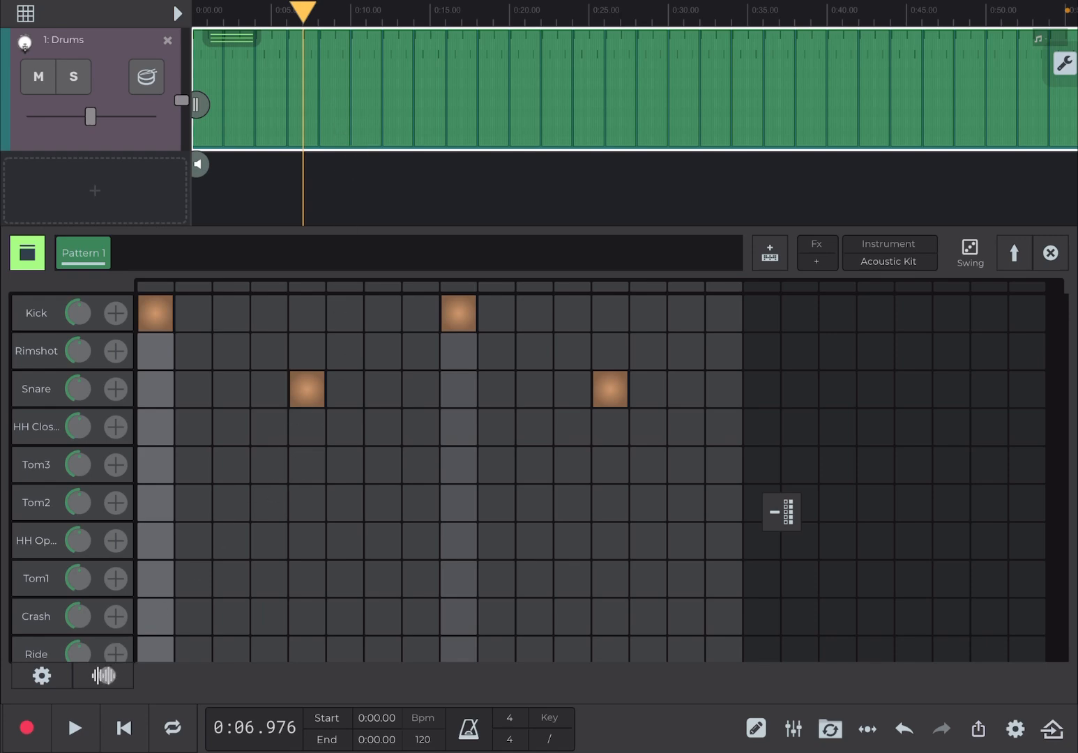
click(105, 675)
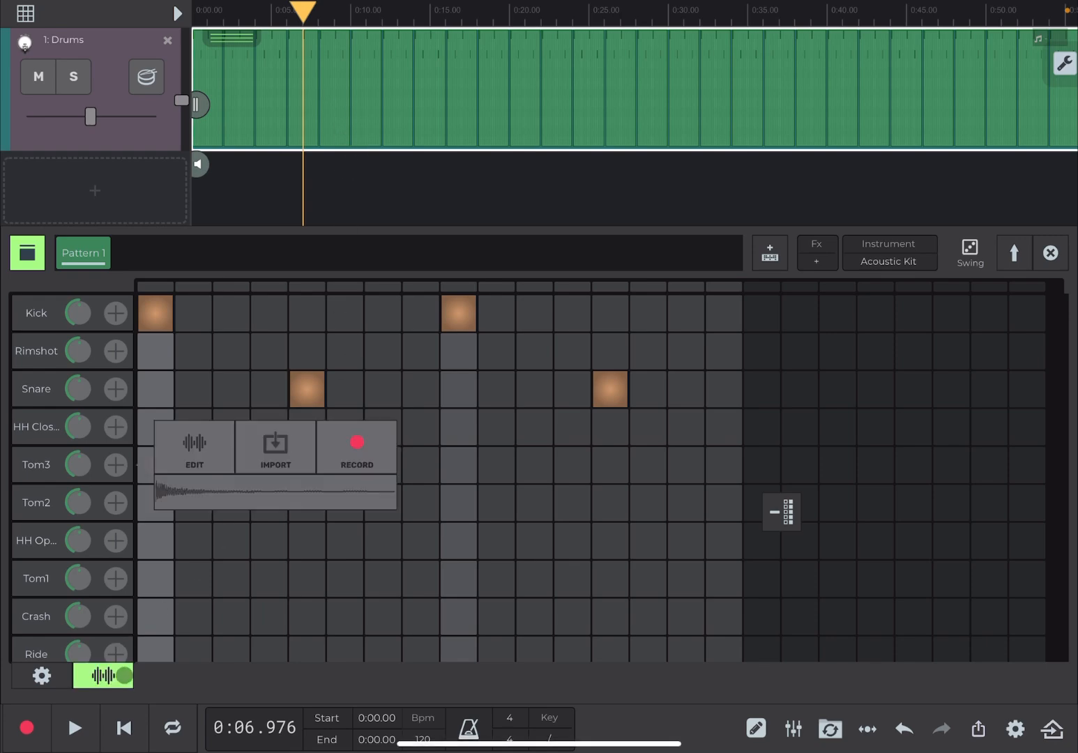
click(219, 452)
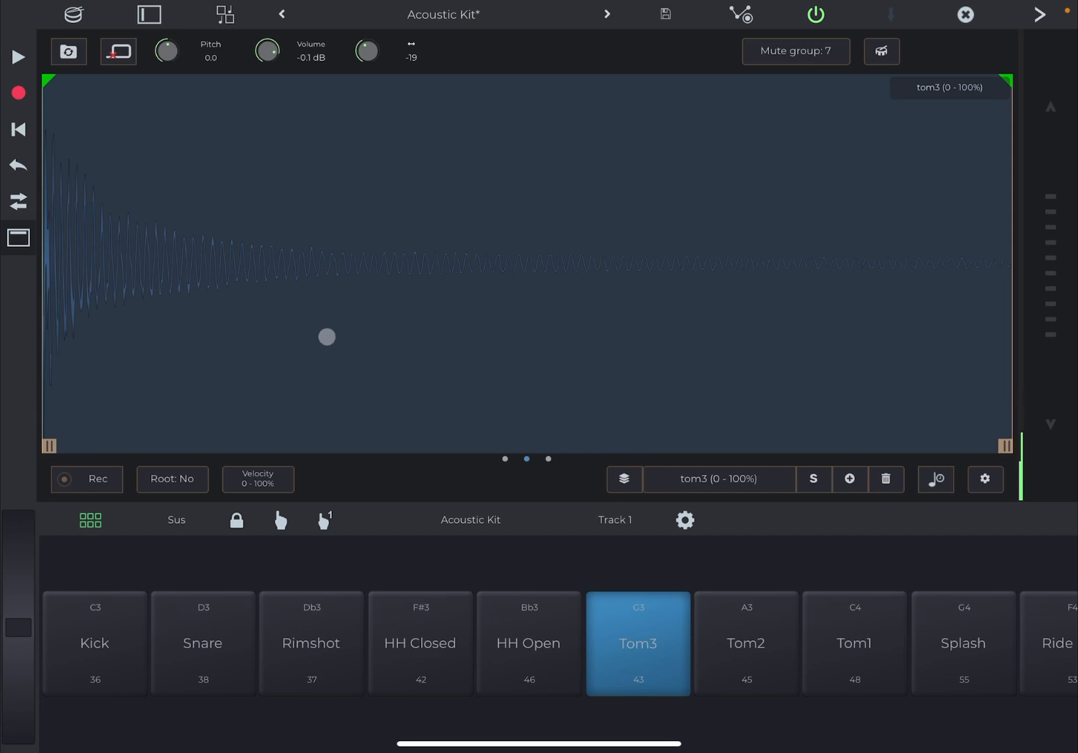
scroll(431, 349, right, 5)
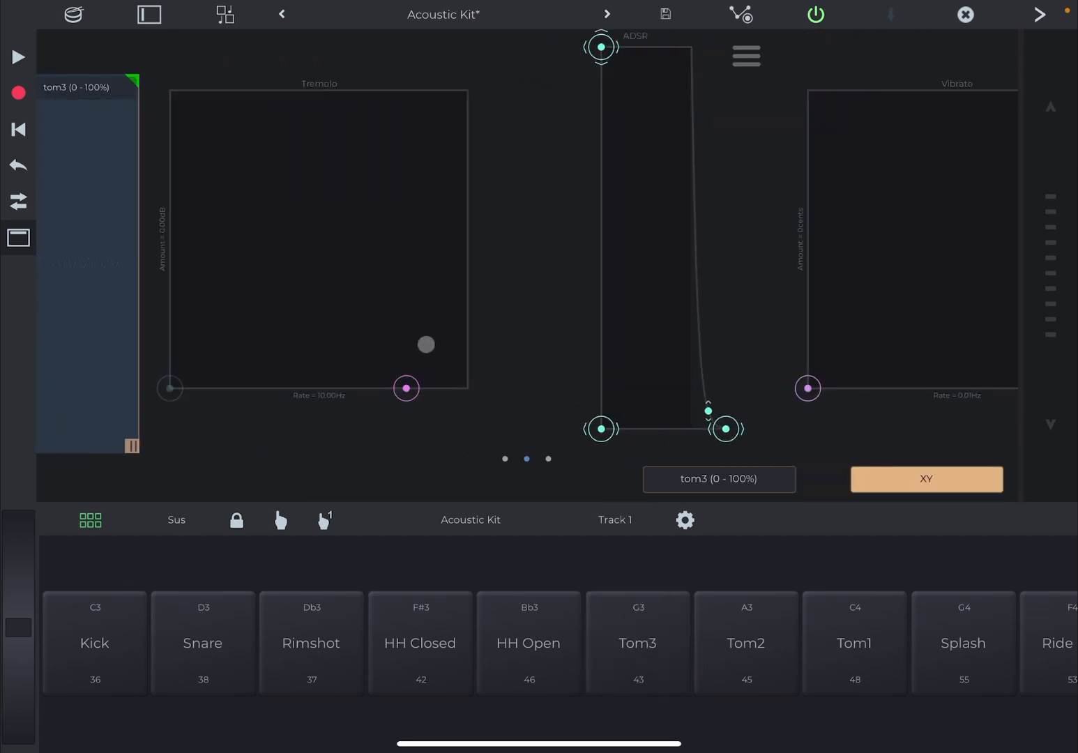
Step: Switch the drum kit panel to its Settings knobs page
click(910, 480)
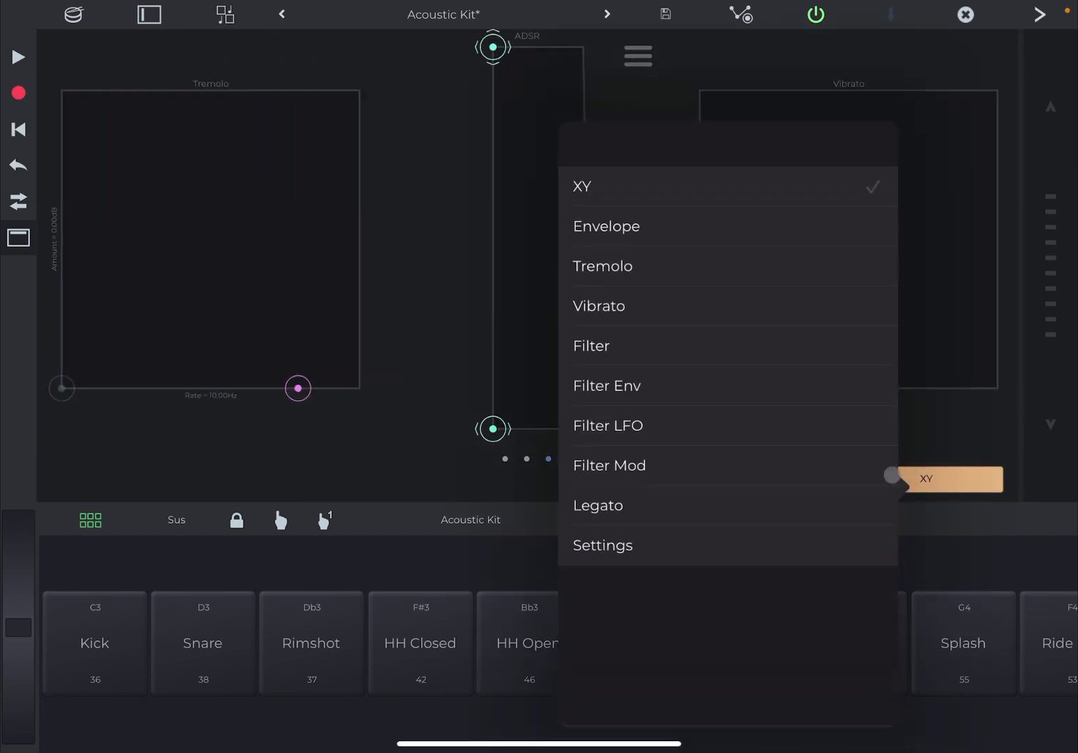
click(417, 382)
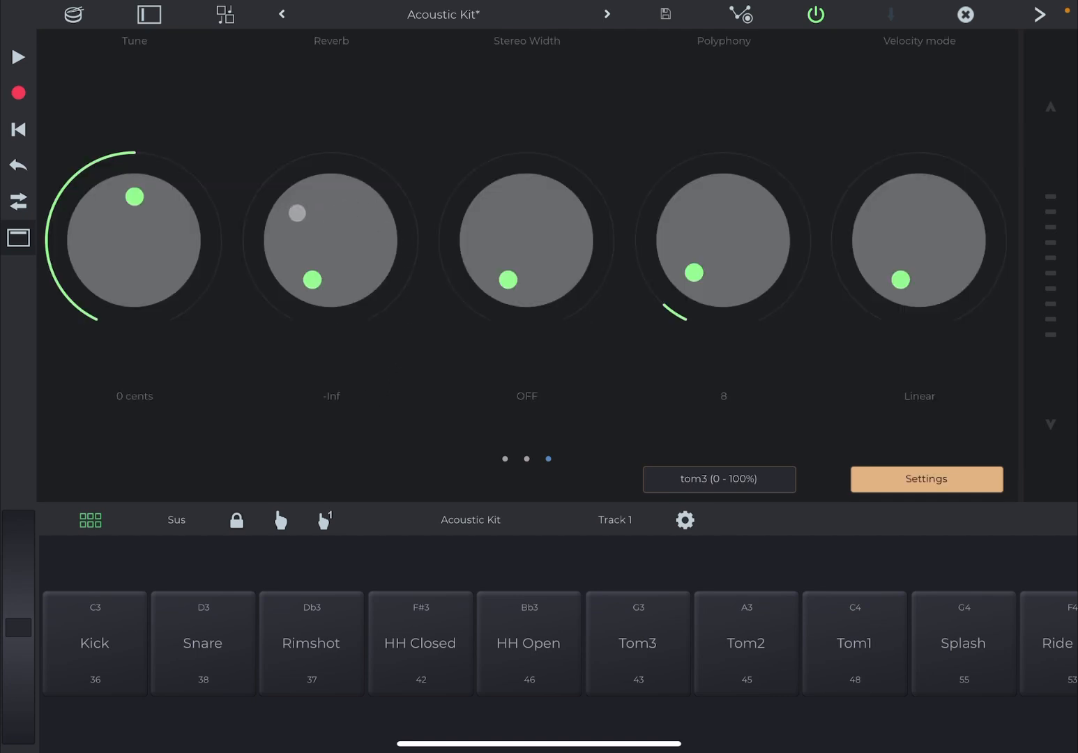
Step: Raise the drum reverb through -28.9 dB to -14.1 dB while playing, then close the panel
mouse_move(310, 312)
mouse_down()
mouse_move(299, 197)
mouse_move(323, 140)
mouse_up()
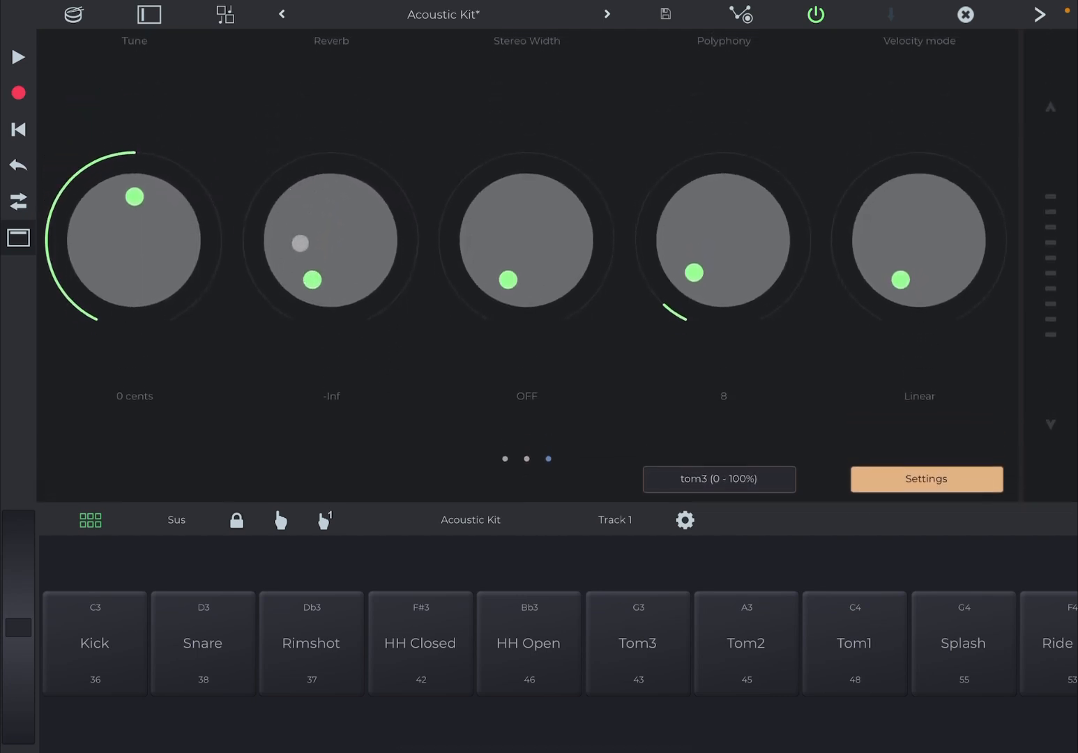
drag(300, 243, 558, 197)
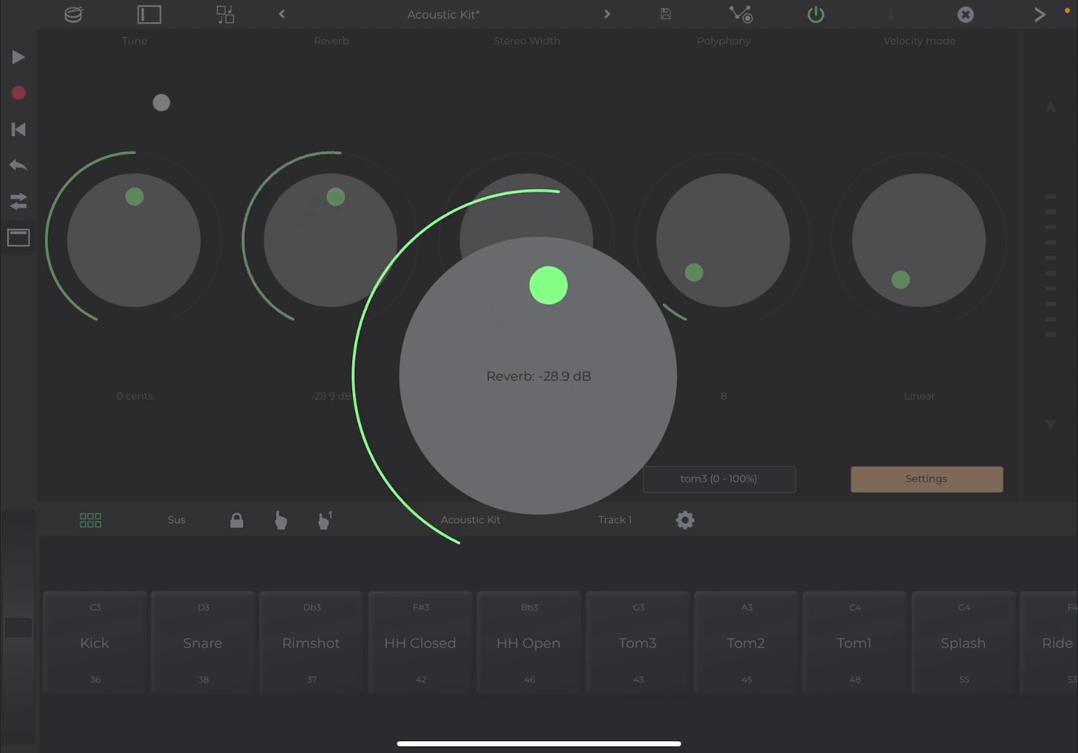
drag(161, 102, 185, 138)
click(17, 56)
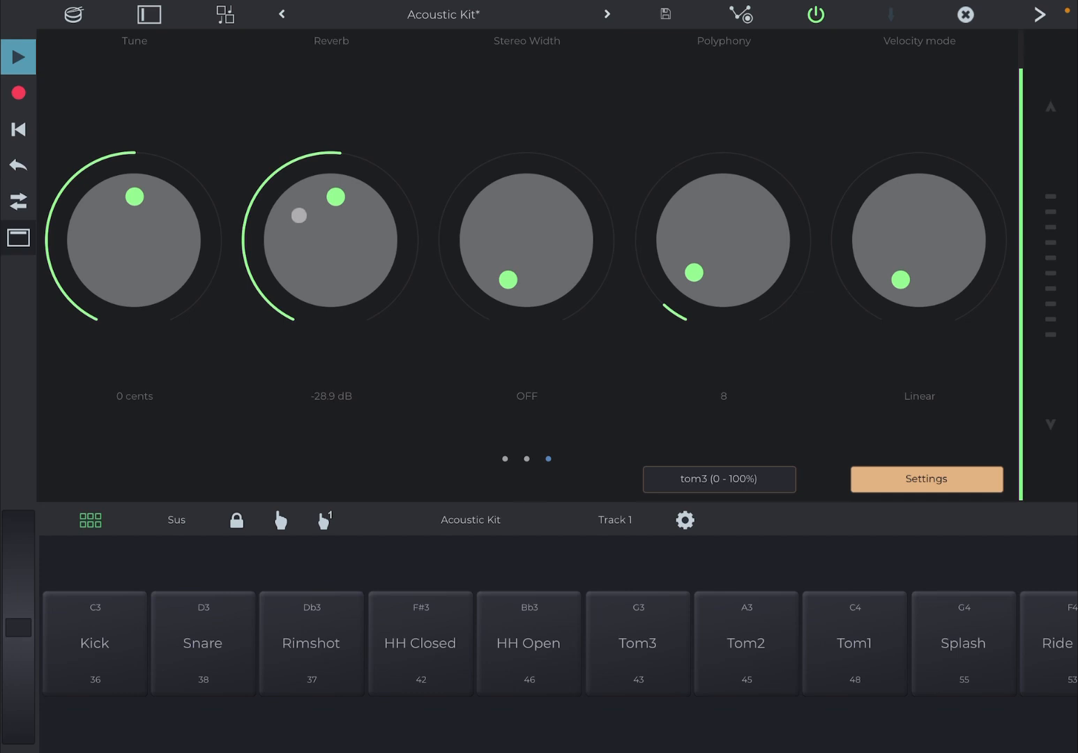
drag(299, 215, 437, 222)
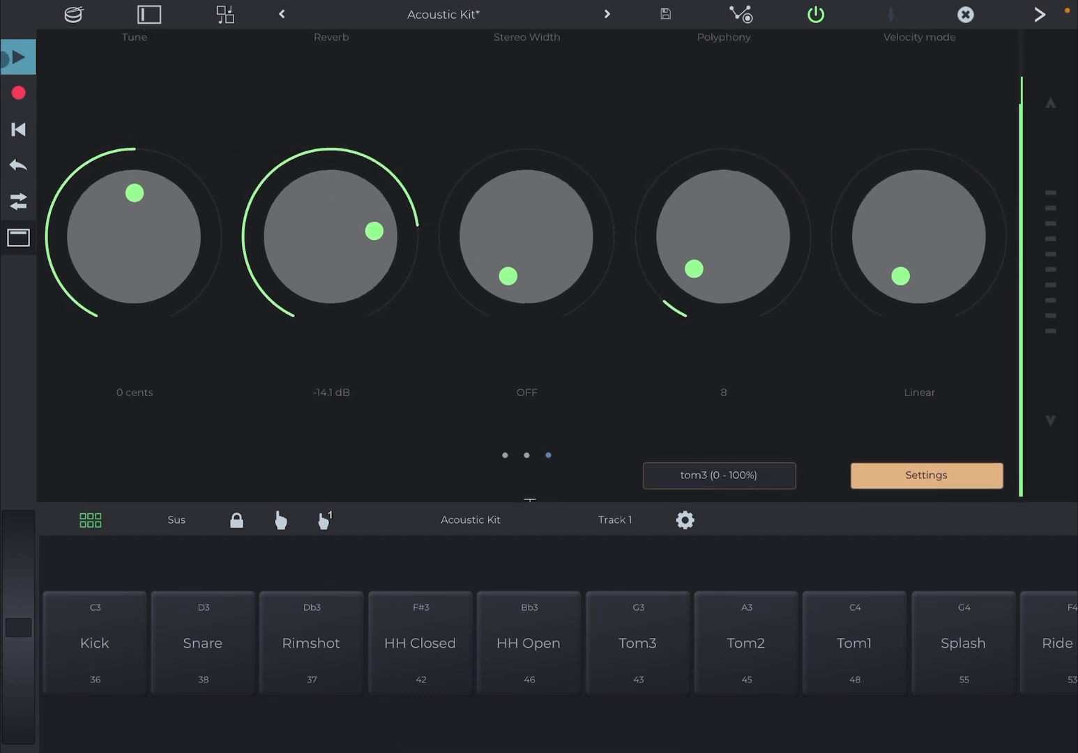
click(18, 62)
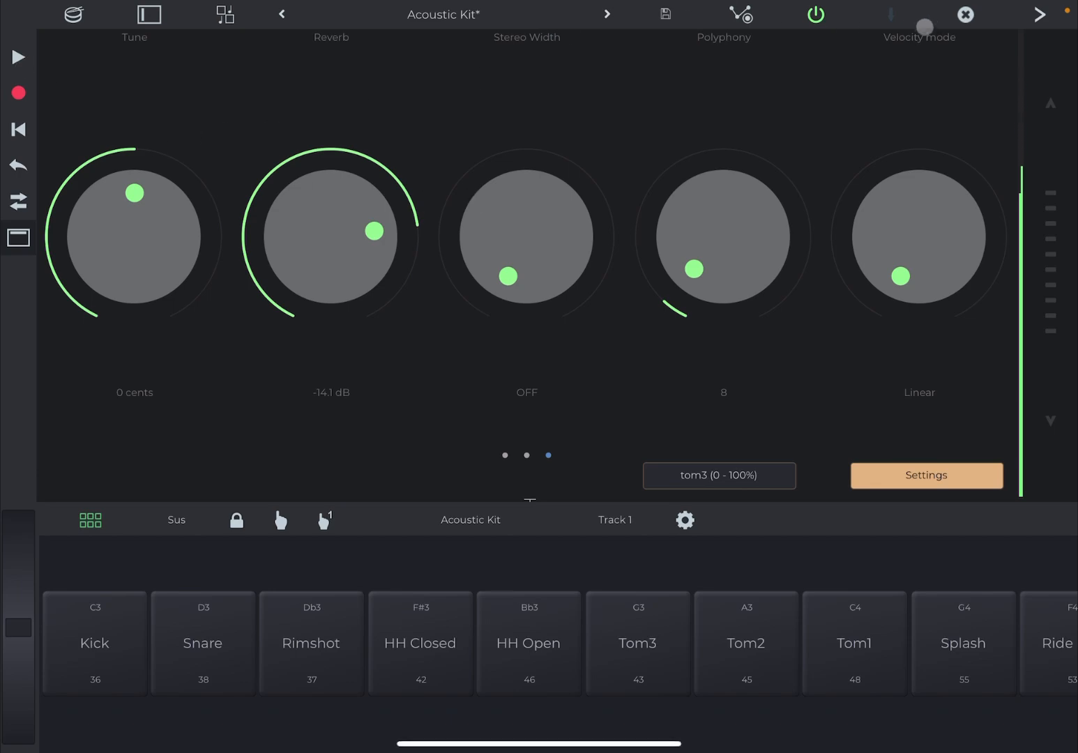
click(965, 14)
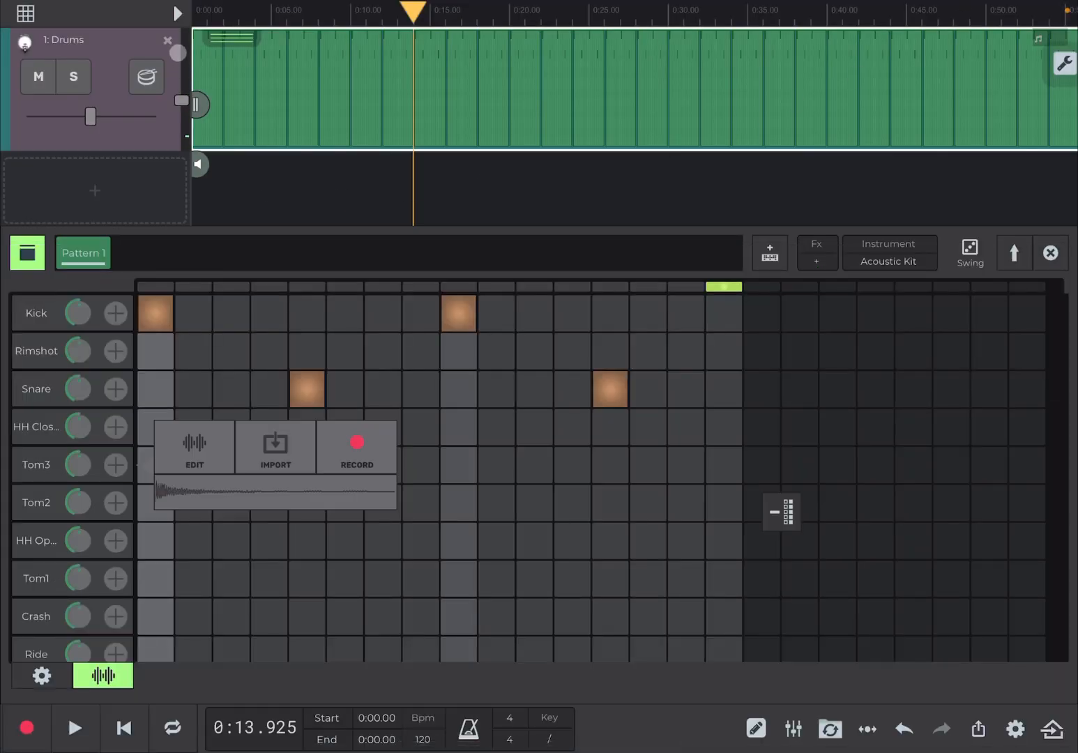
scroll(172, 59, down, 3)
Step: Add an instrument track with the Piano & Keys > Acoustic Piano > Steinway Grand Lite
click(104, 67)
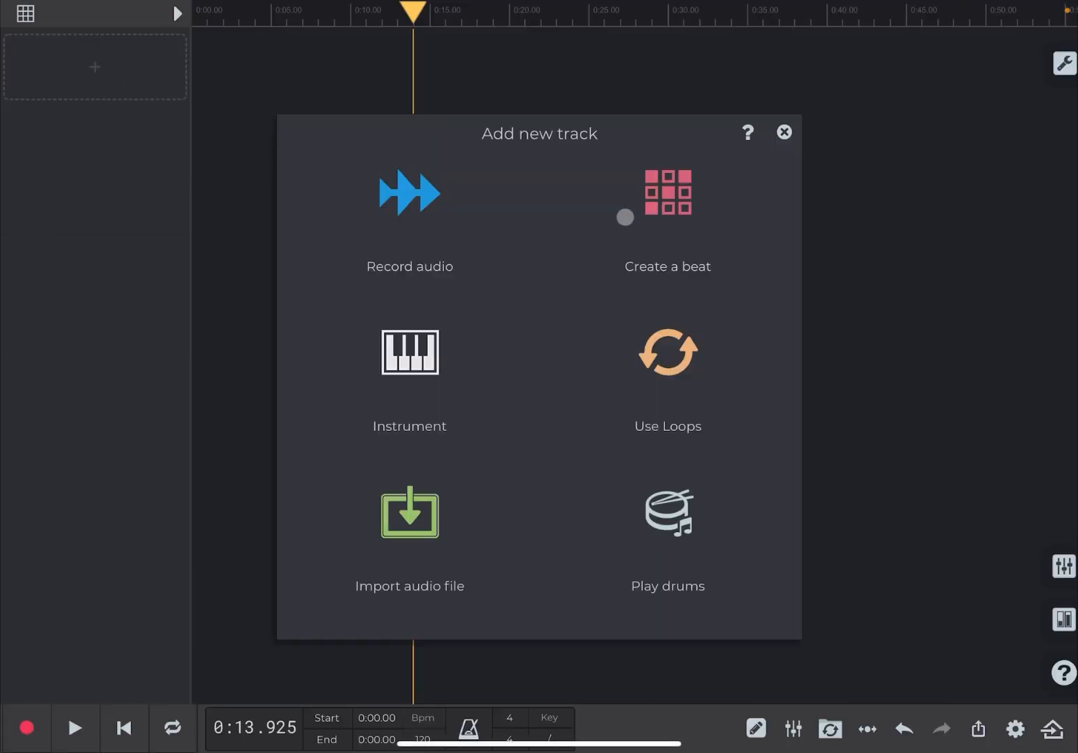
click(418, 358)
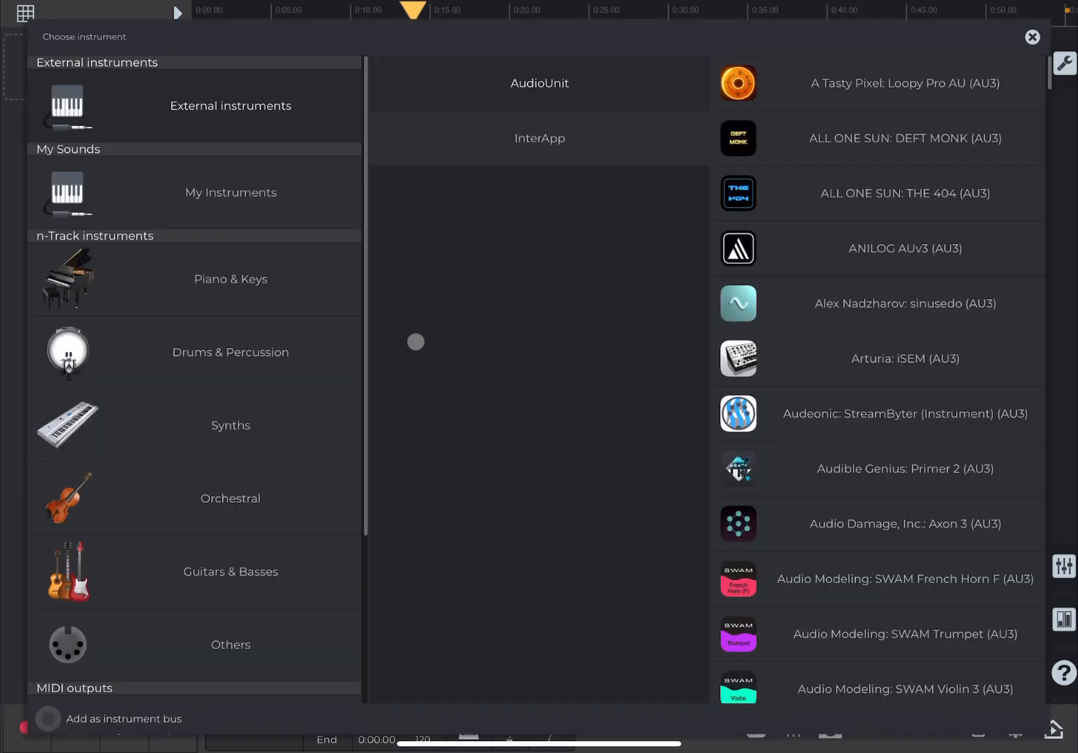
click(277, 281)
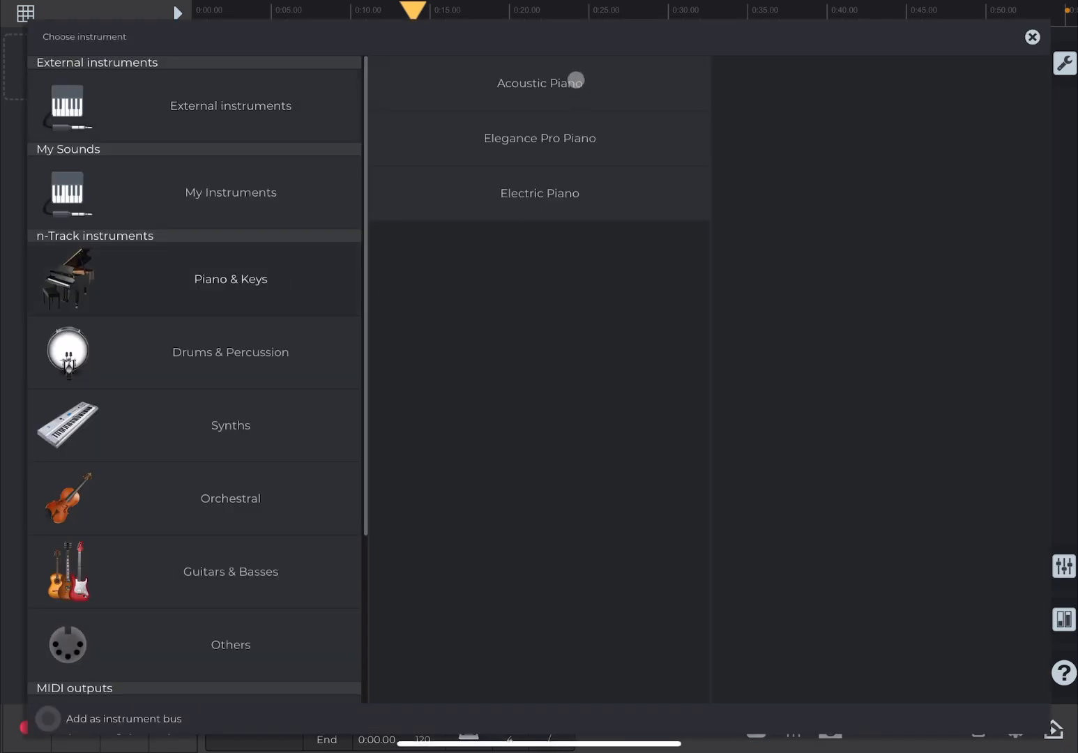
click(576, 80)
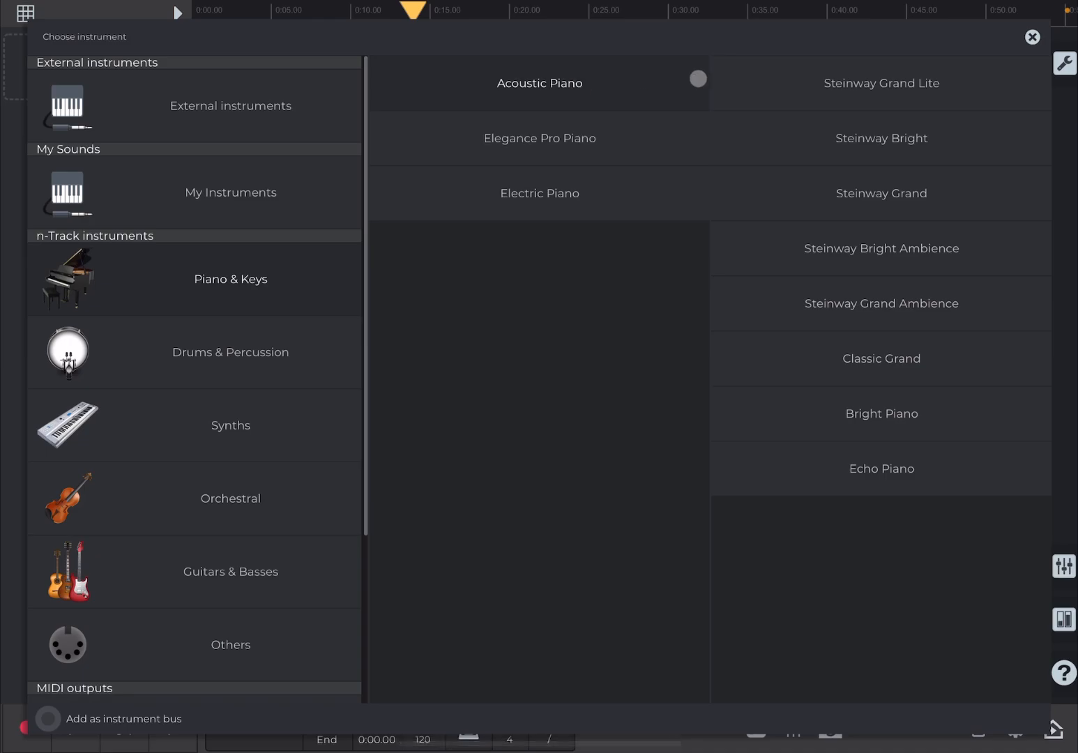
click(832, 80)
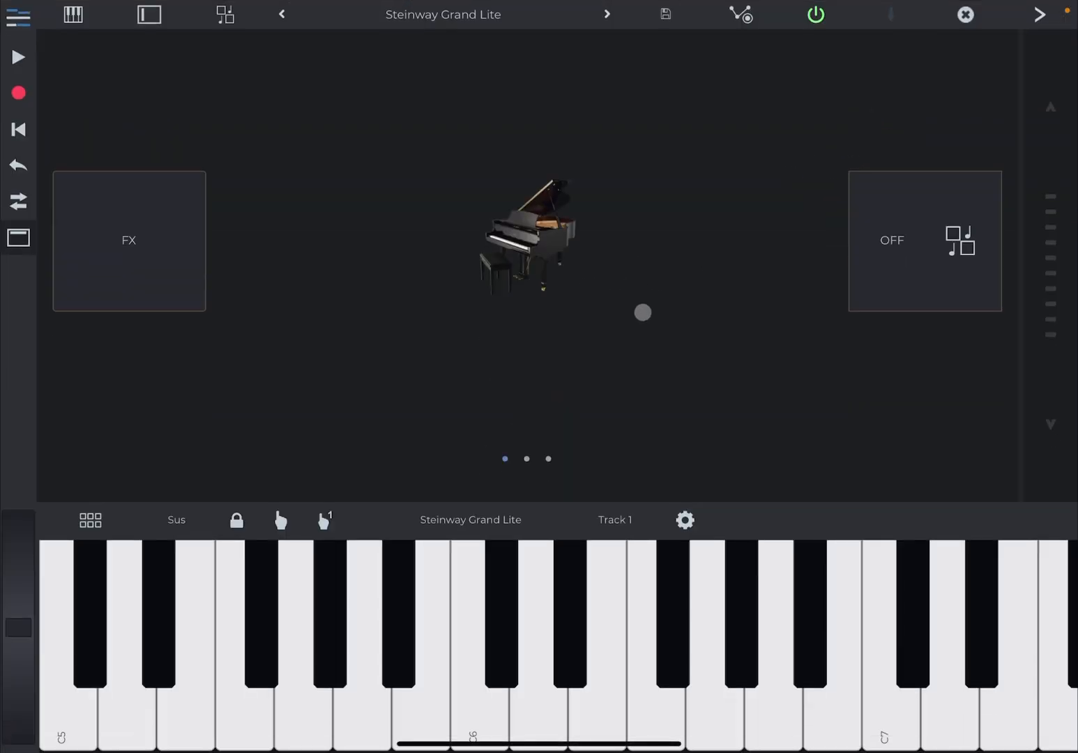
Step: Play a few notes on the new Steinway Grand Lite piano
click(483, 656)
click(527, 657)
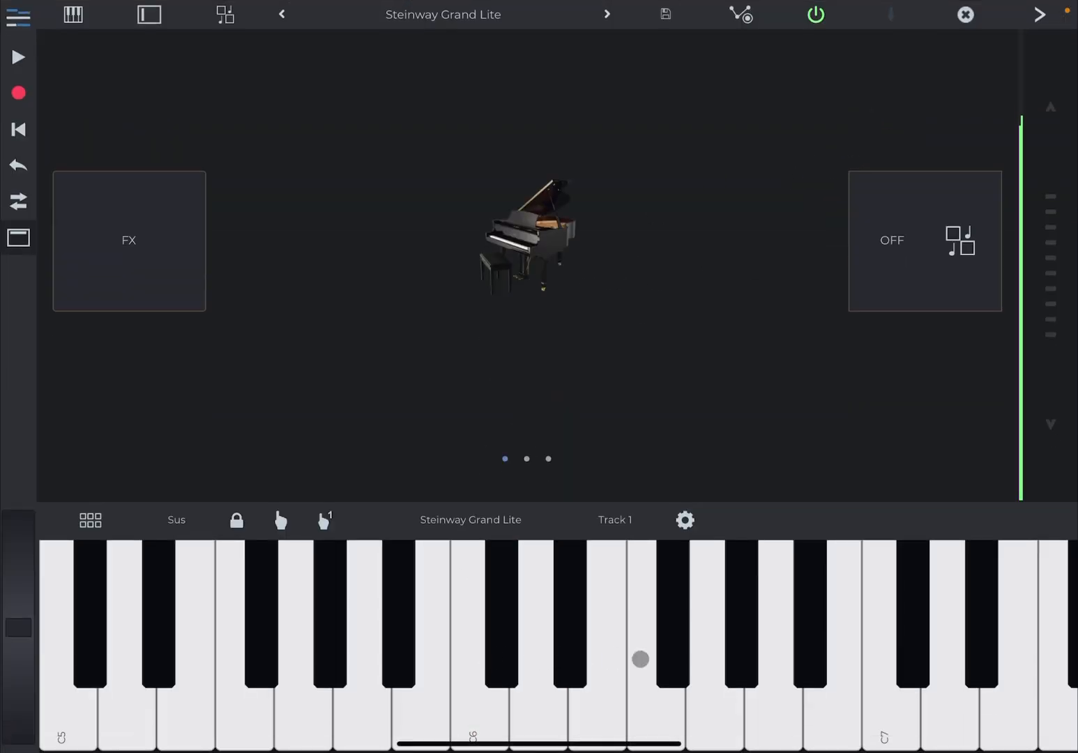
click(640, 656)
click(883, 657)
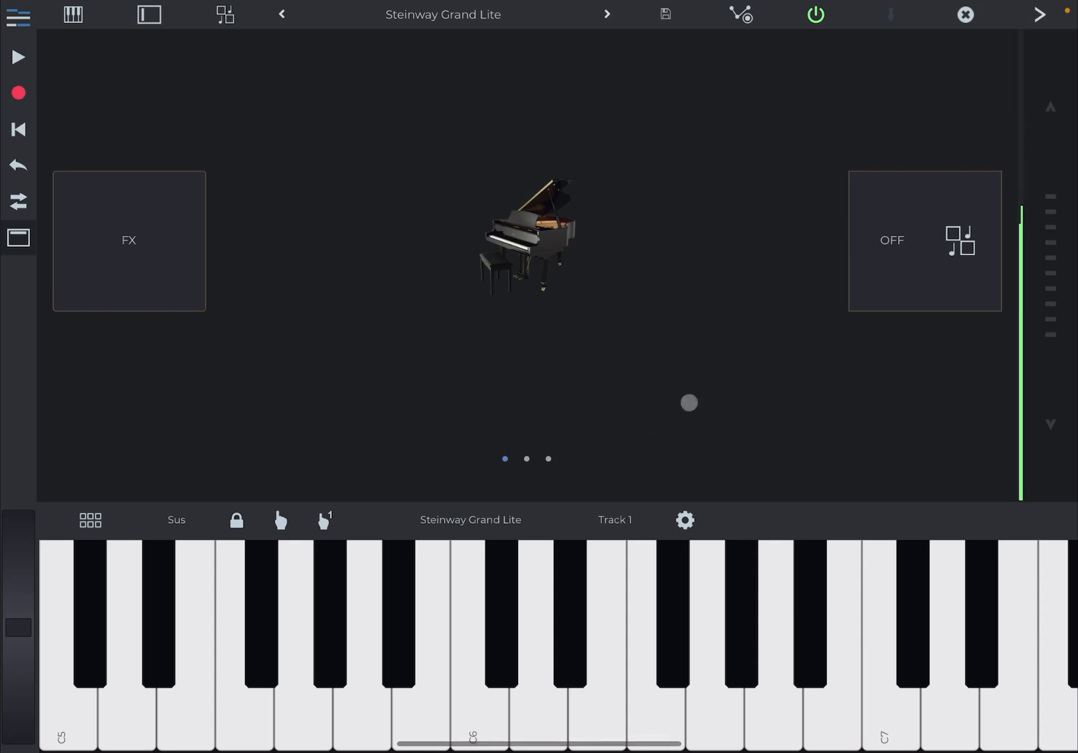
scroll(664, 397, right, 5)
scroll(659, 394, right, 5)
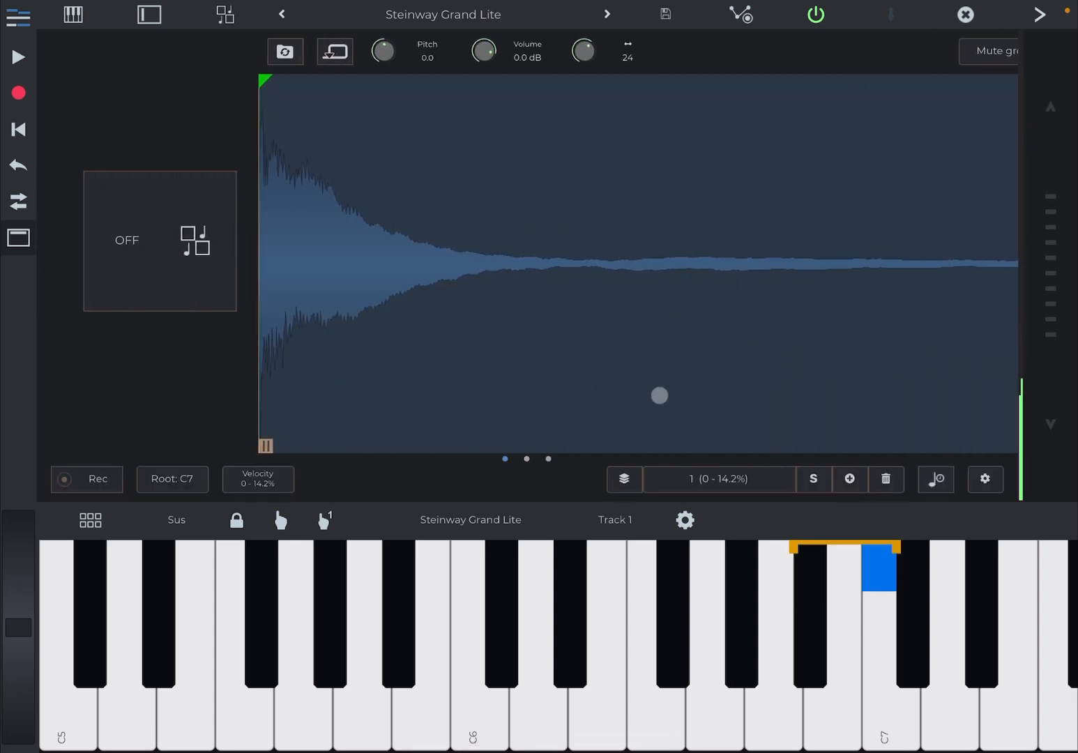
scroll(660, 394, right, 5)
scroll(660, 395, right, 5)
scroll(656, 392, right, 5)
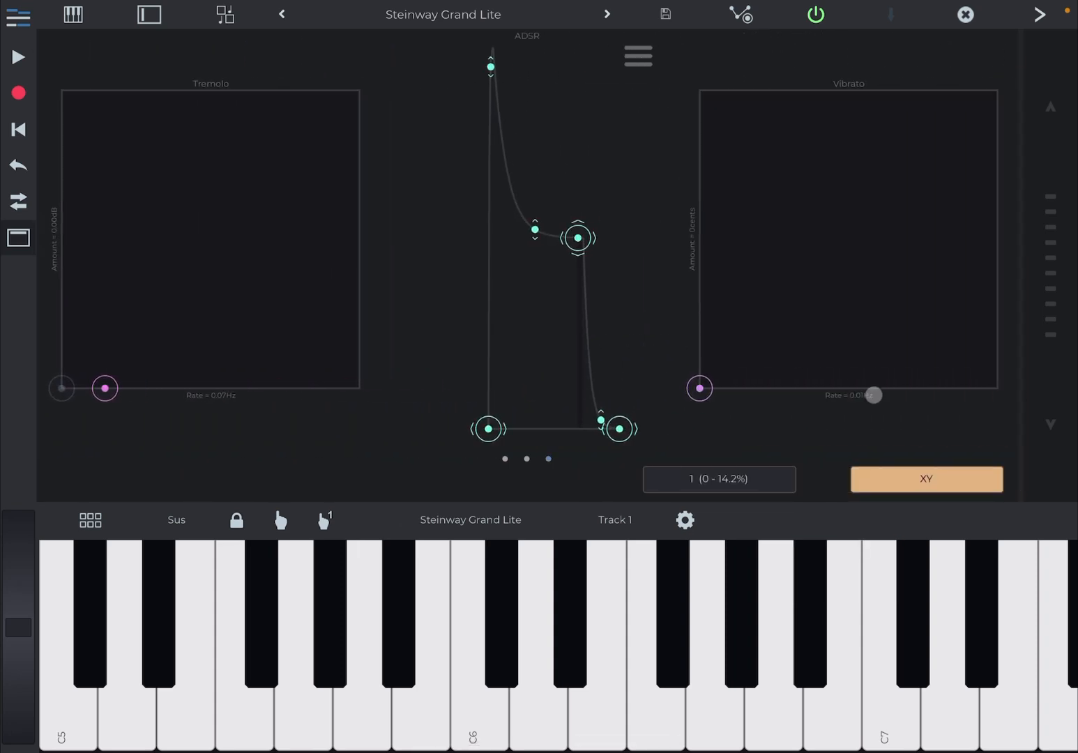
Step: Switch the piano panel to Settings and turn its Reverb knob fully down to -Inf
click(907, 479)
click(670, 560)
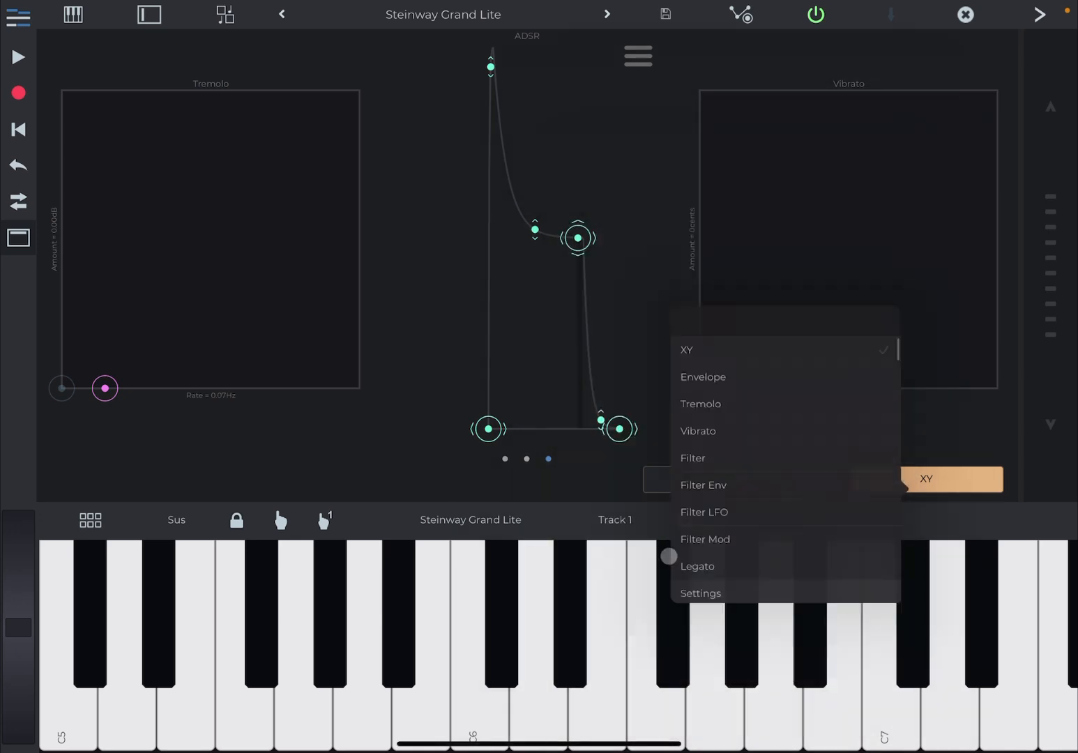
mouse_move(337, 223)
mouse_down()
mouse_move(339, 301)
mouse_move(353, 267)
mouse_up()
click(312, 152)
mouse_move(311, 152)
mouse_down()
mouse_move(227, 36)
mouse_move(75, 295)
mouse_move(195, 465)
mouse_move(341, 548)
mouse_up()
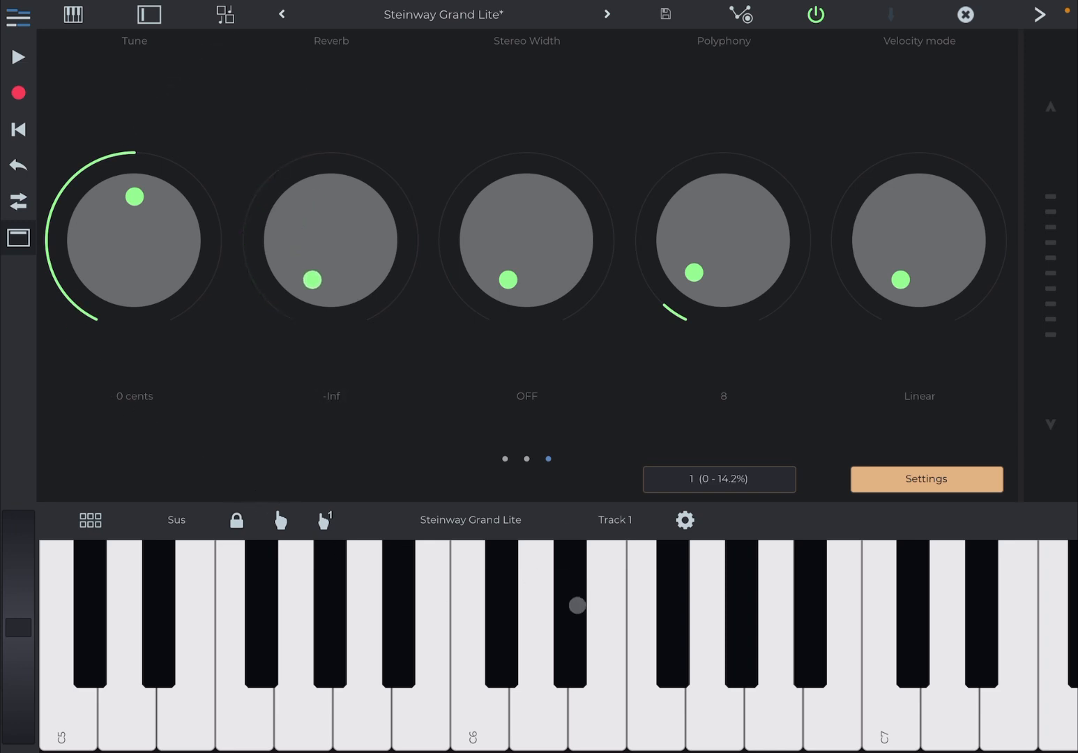
Step: Play a few dry piano notes, then bring up the module menu of instrument pages
click(577, 604)
click(313, 620)
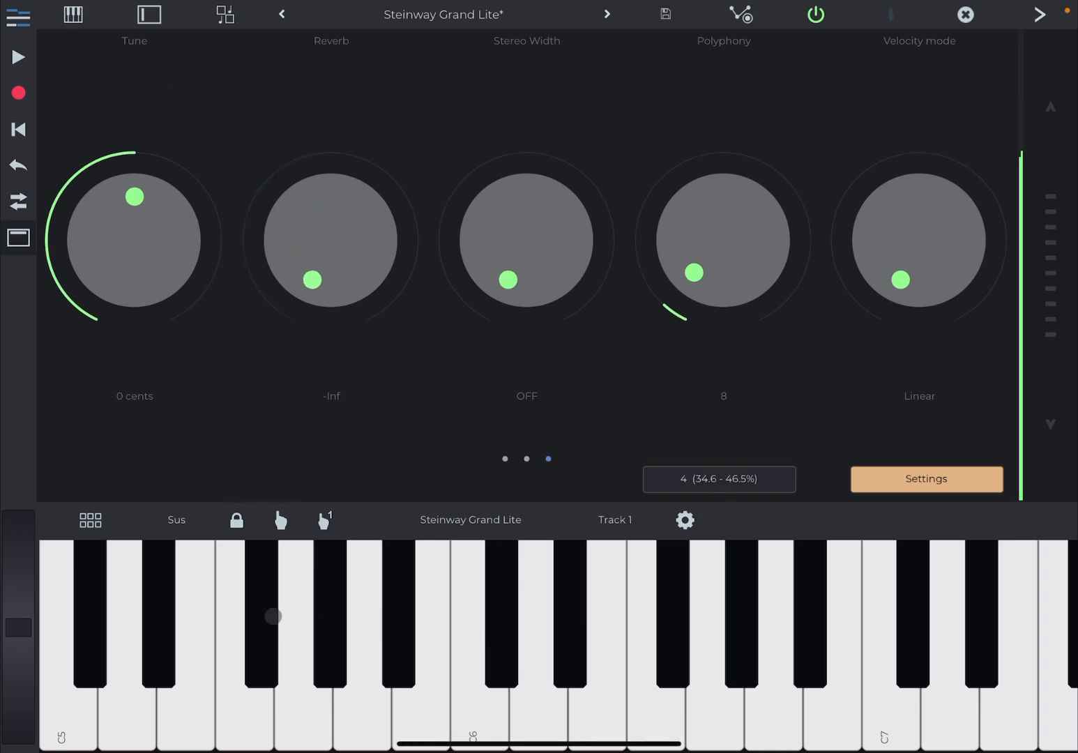
click(273, 615)
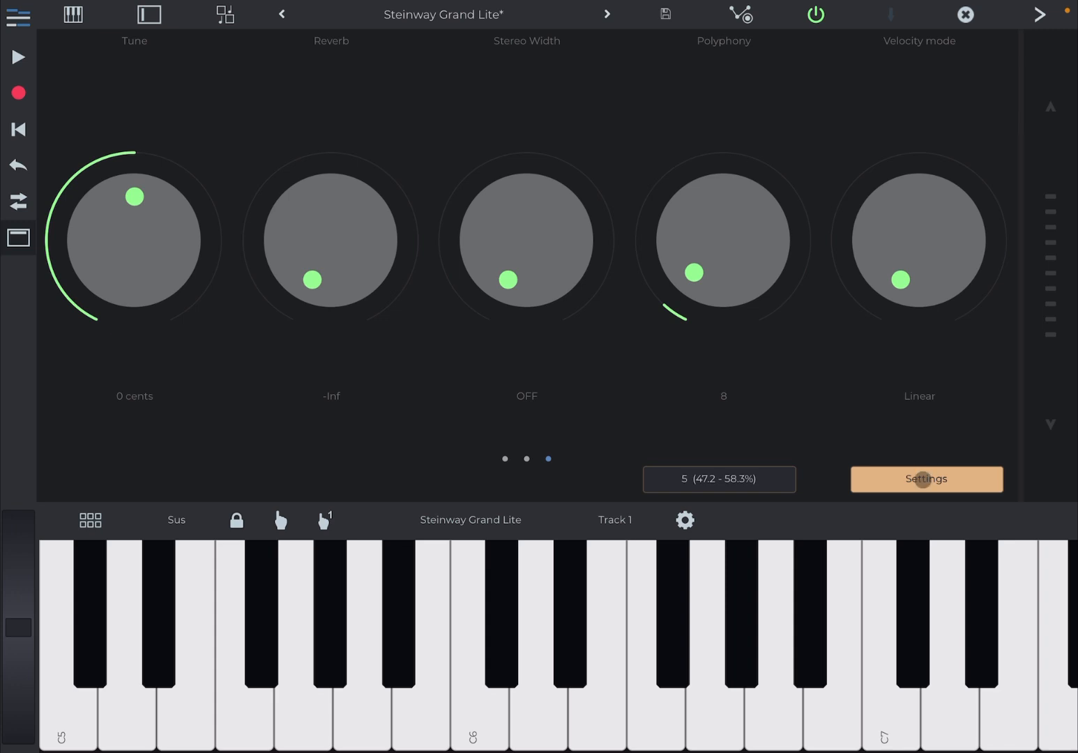
click(923, 478)
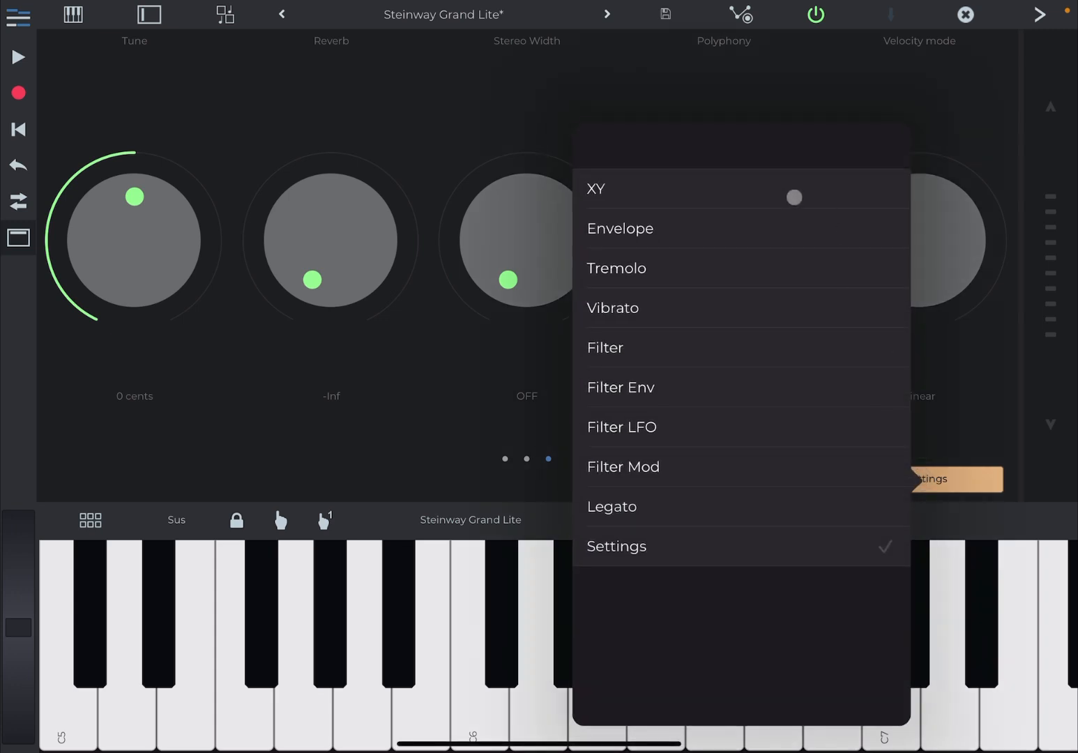
Step: Choose XY to show the ADSR envelope with Tremolo and Vibrato pads
click(795, 196)
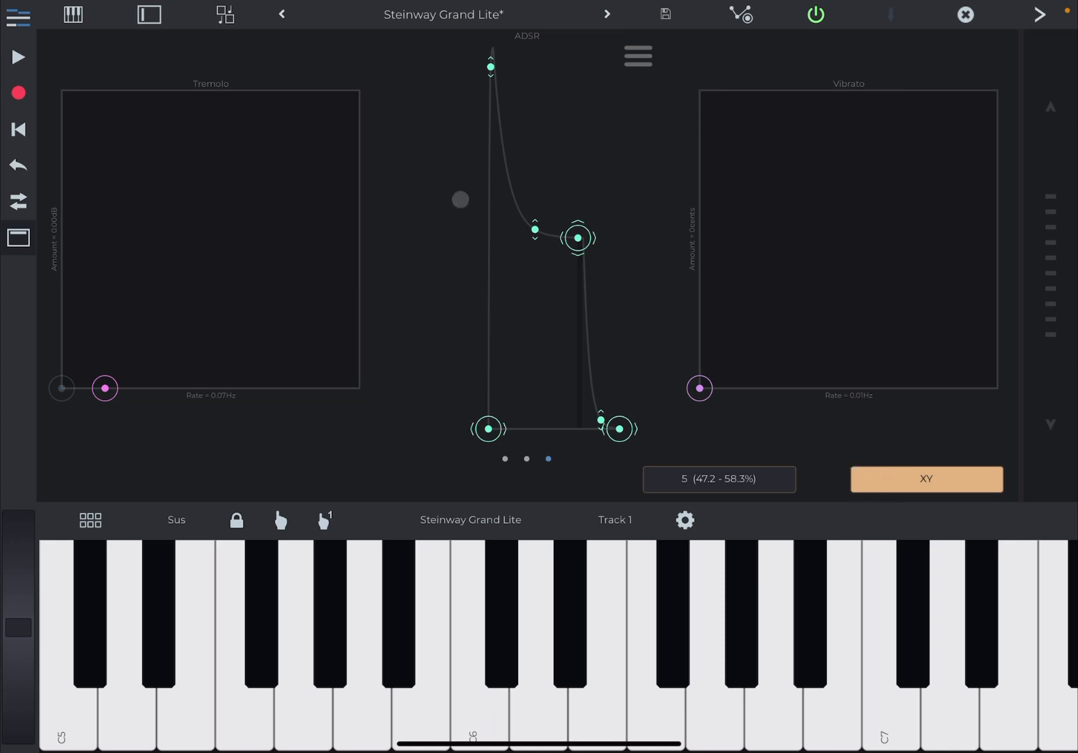